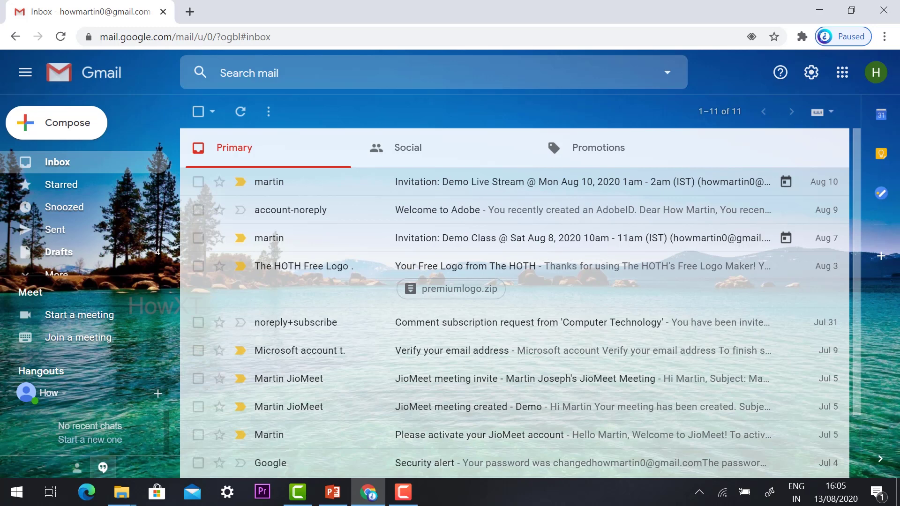
Launch Jamboard in a new tab from Gmail's Google apps grid.
left_click(842, 76)
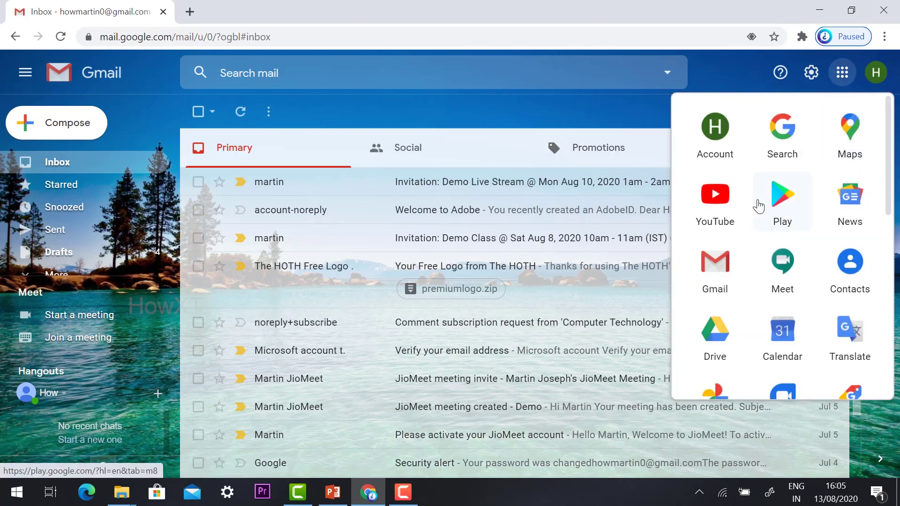
scroll(764, 202, "down", 5)
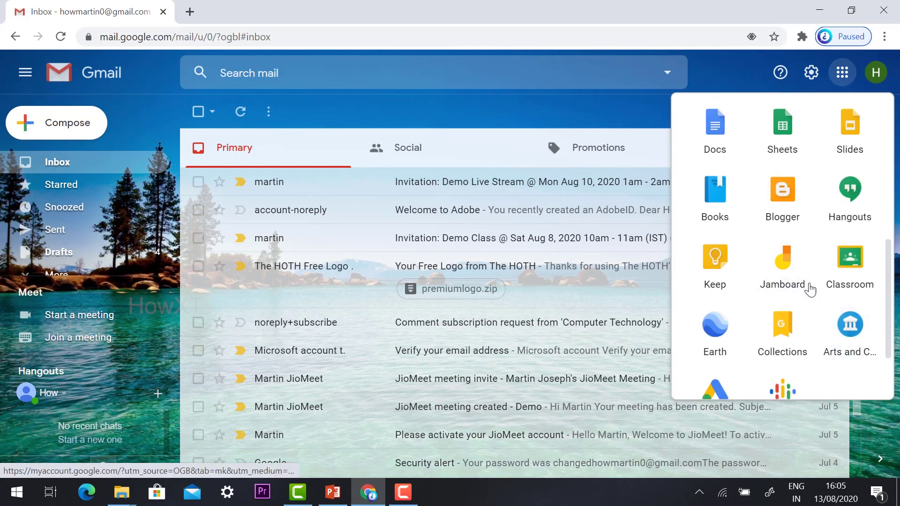
left_click(770, 270)
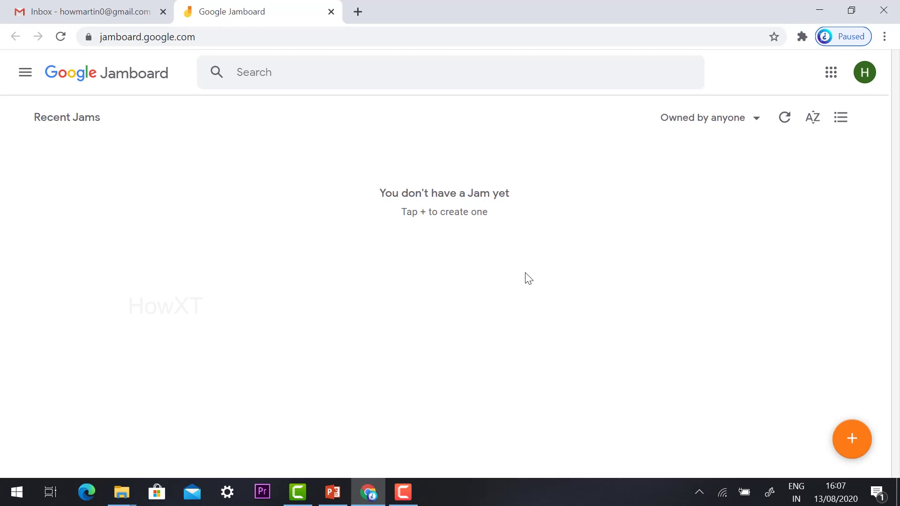
Search 'google meet' in a new Chrome tab and go to meet.google.com.
left_click(358, 13)
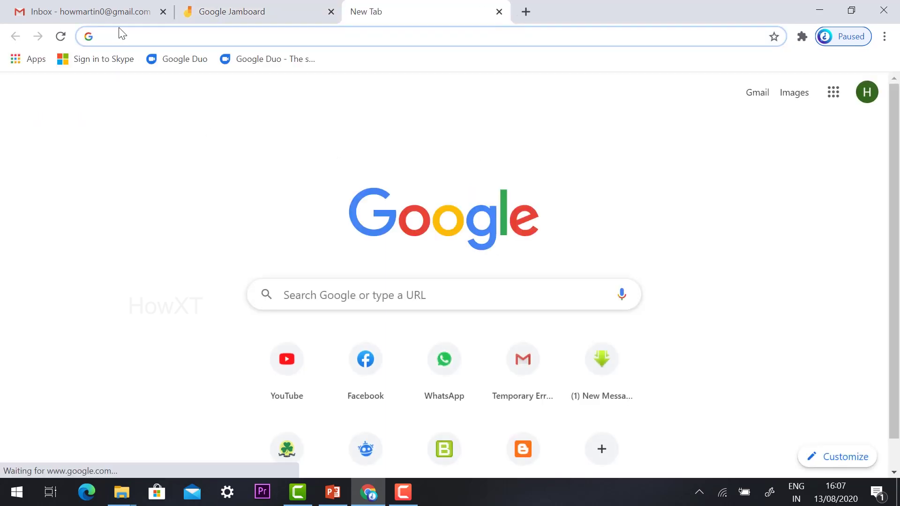
type("google meet")
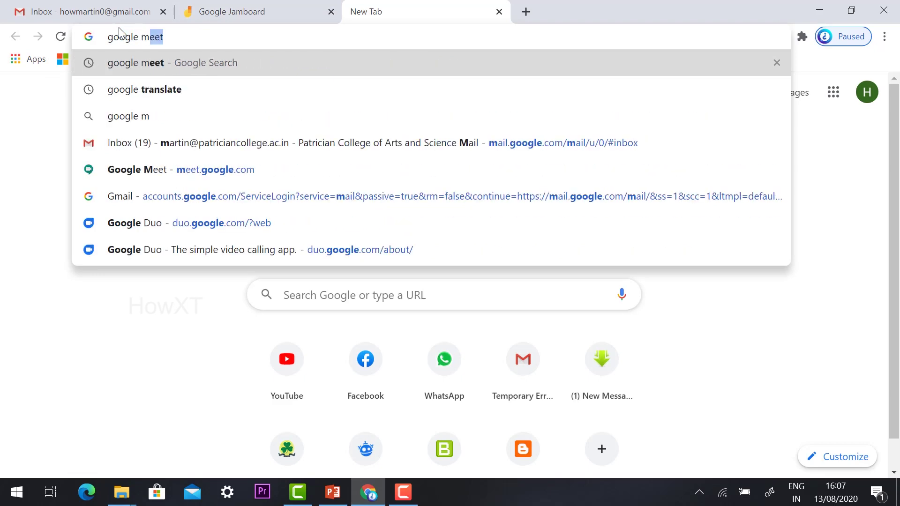
key("Return")
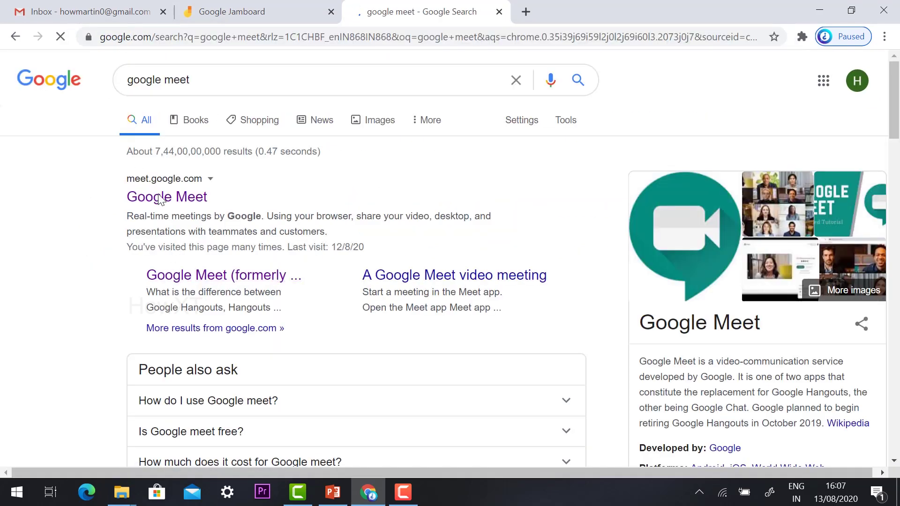
left_click(154, 204)
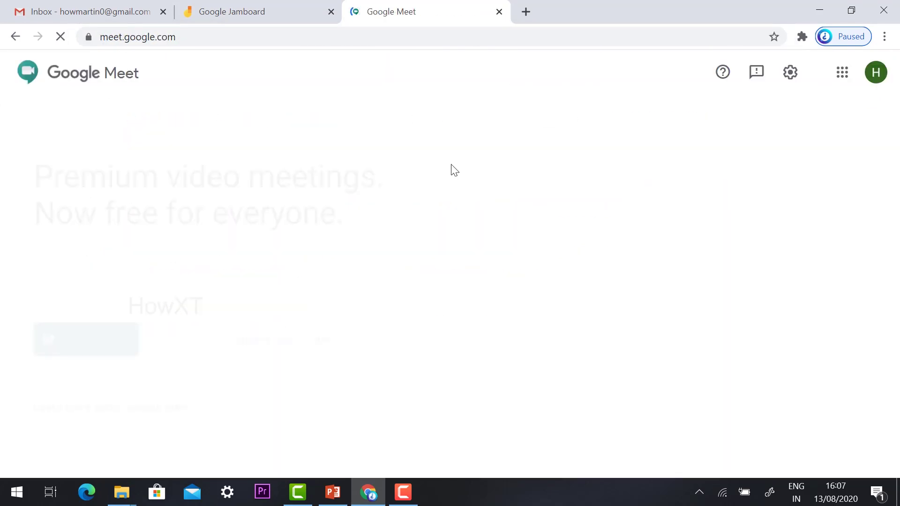
Start an instant meeting, join with mic and camera off, and close Add others.
left_click(73, 352)
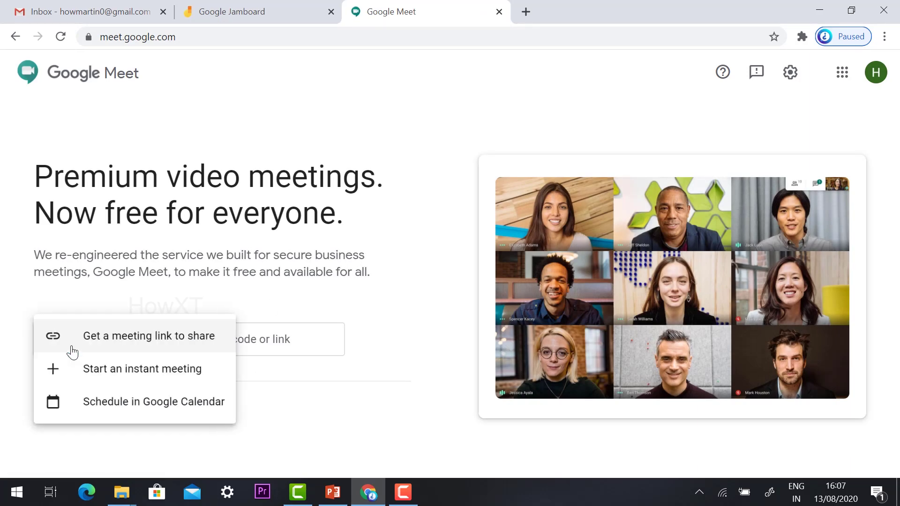
left_click(128, 372)
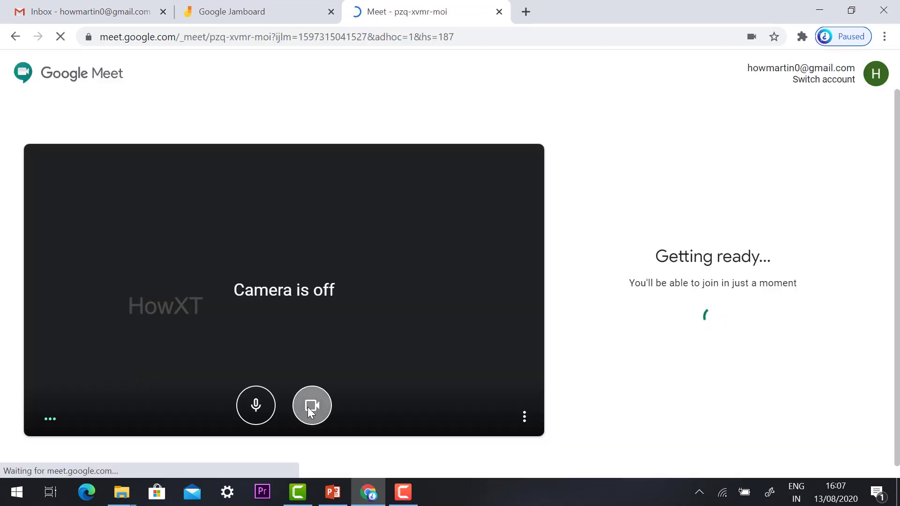
left_click(254, 406)
left_click(325, 406)
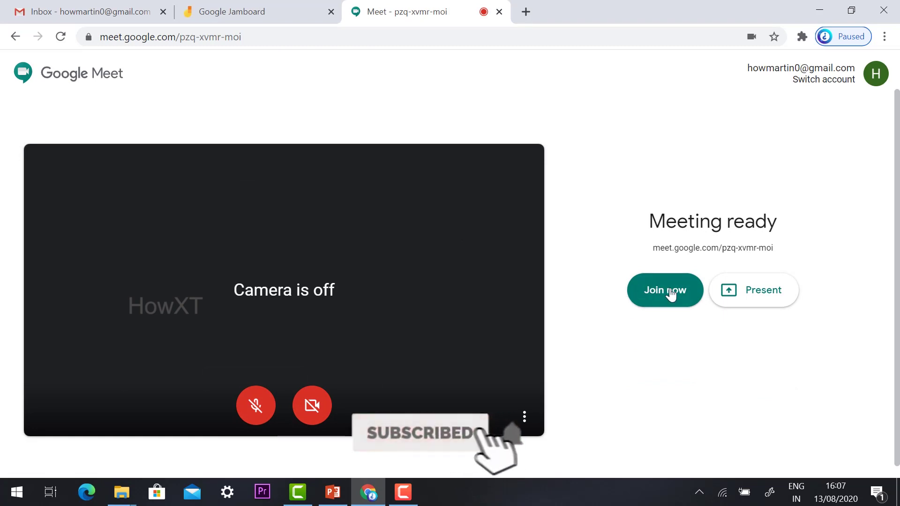
left_click(671, 294)
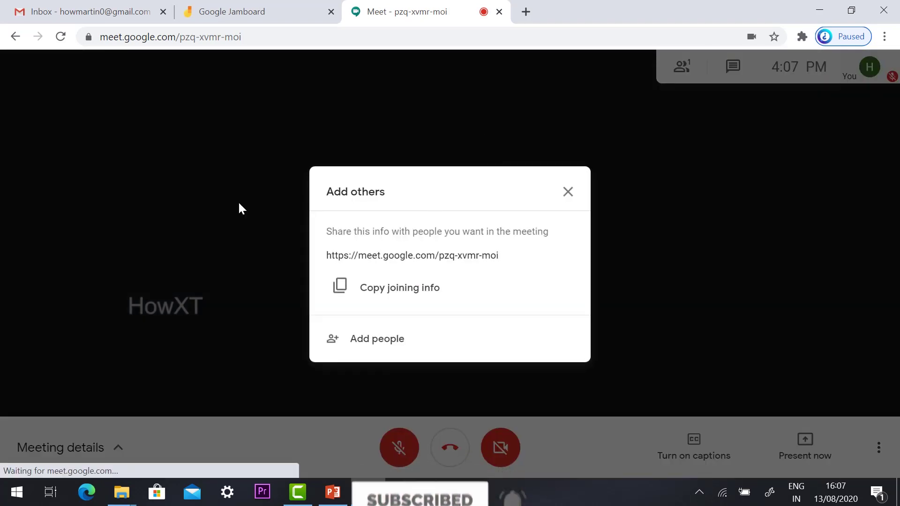
left_click(567, 192)
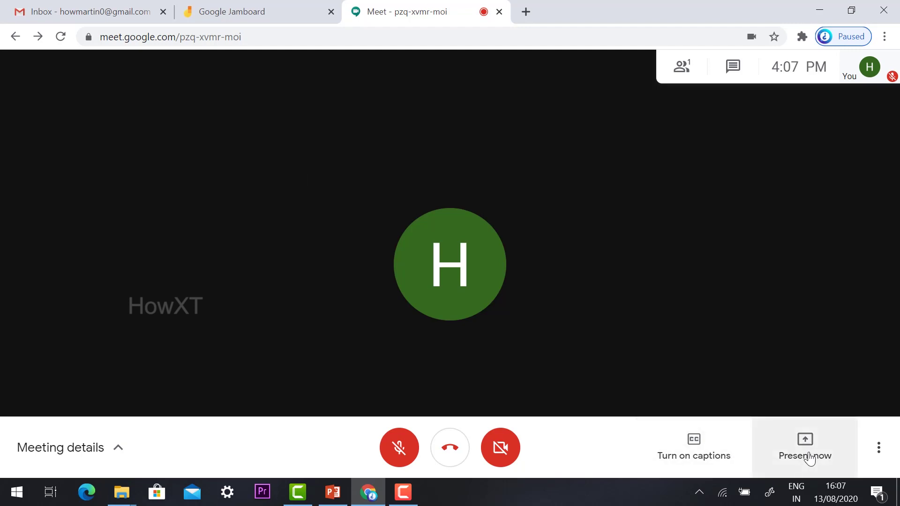
Present the Google Jamboard Chrome tab to the call, then return to the Meet tab.
left_click(809, 457)
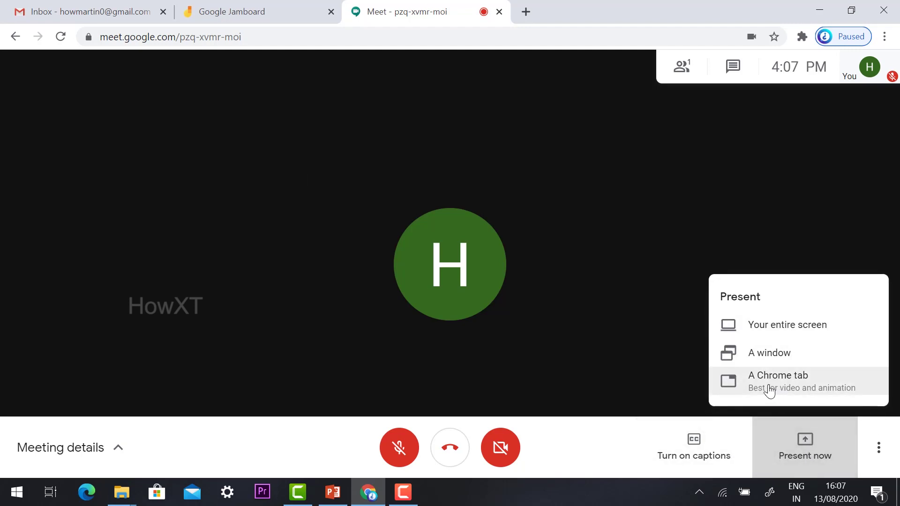
left_click(770, 389)
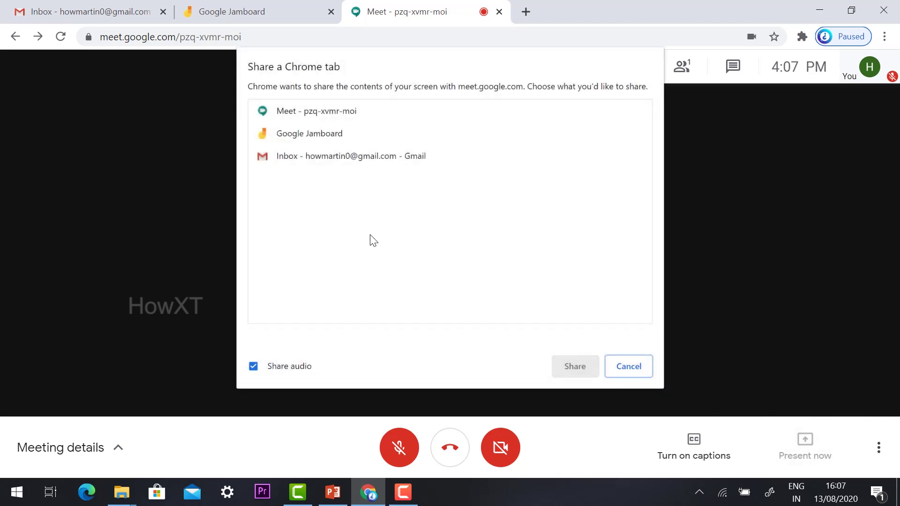
left_click(308, 136)
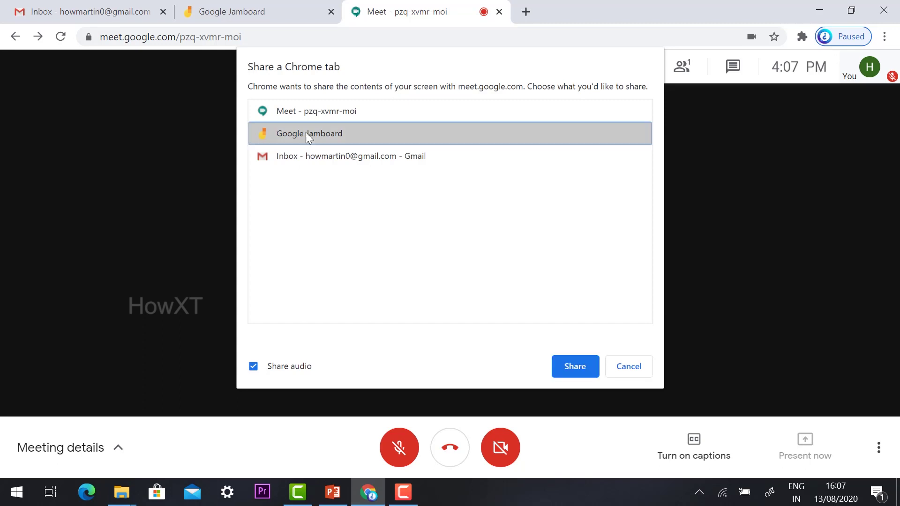
left_click(571, 370)
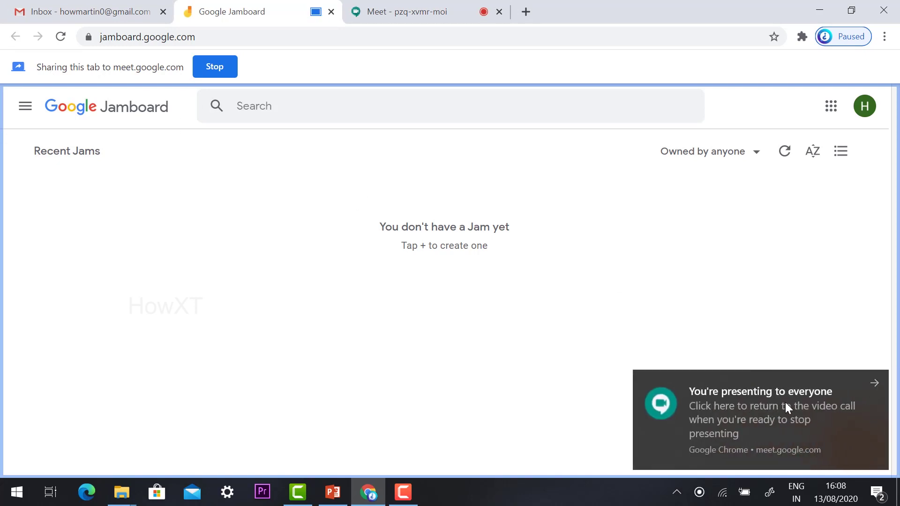
left_click(874, 382)
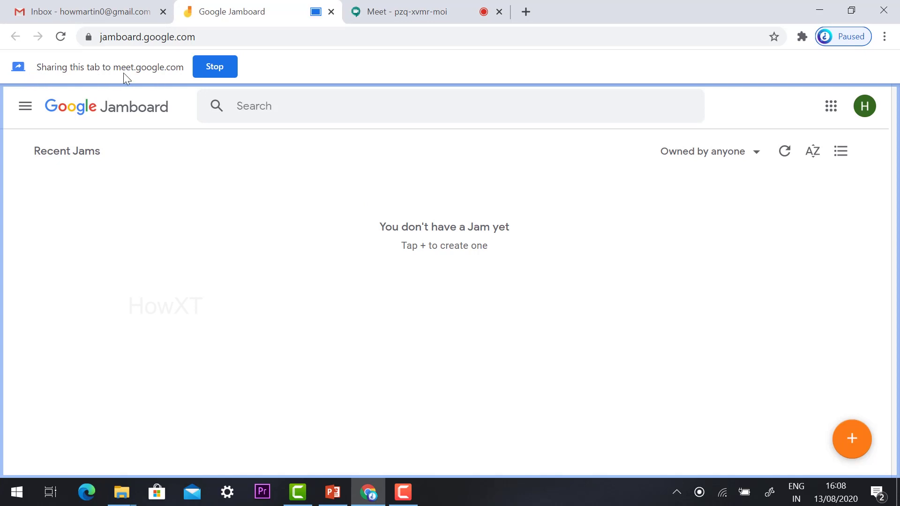
left_click(452, 7)
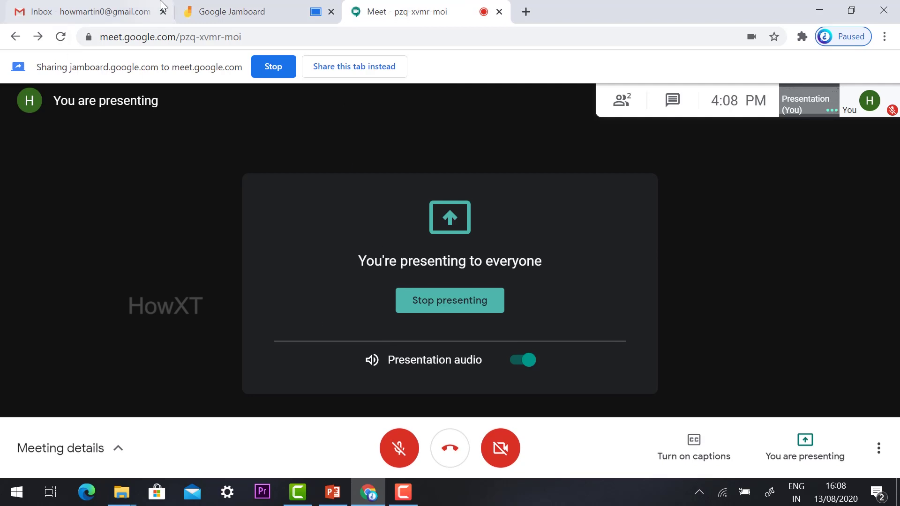
Switch to the Google Jamboard browser tab.
left_click(242, 16)
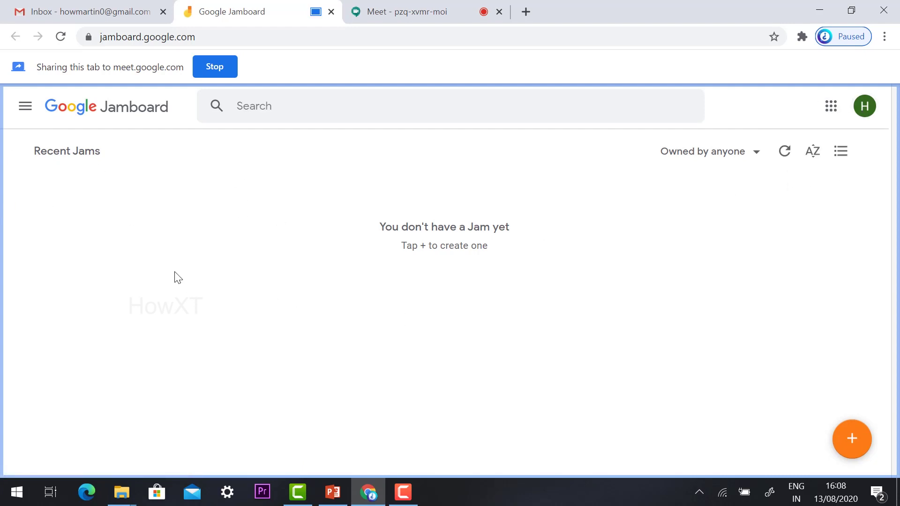
Create a new jam and rename it from Untitled Jam to 'maths'.
left_click(850, 443)
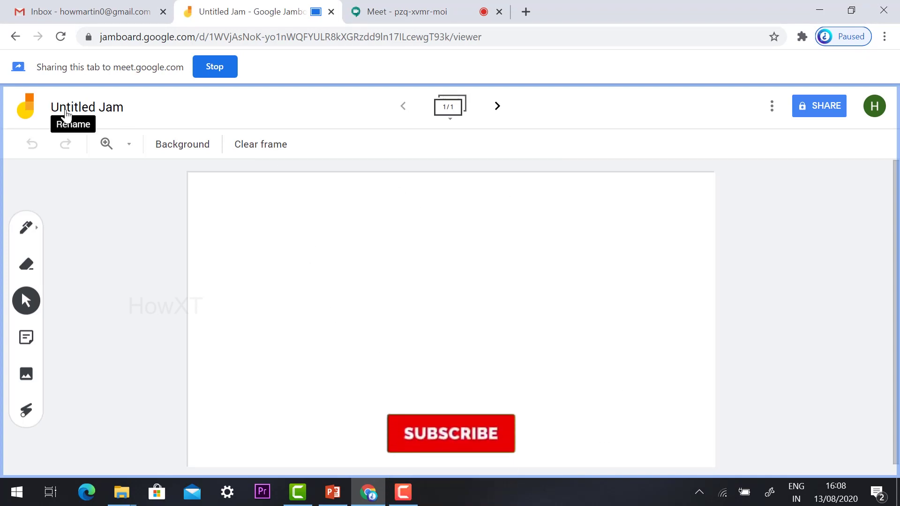
left_click(66, 117)
left_click(397, 292)
key("ctrl+a")
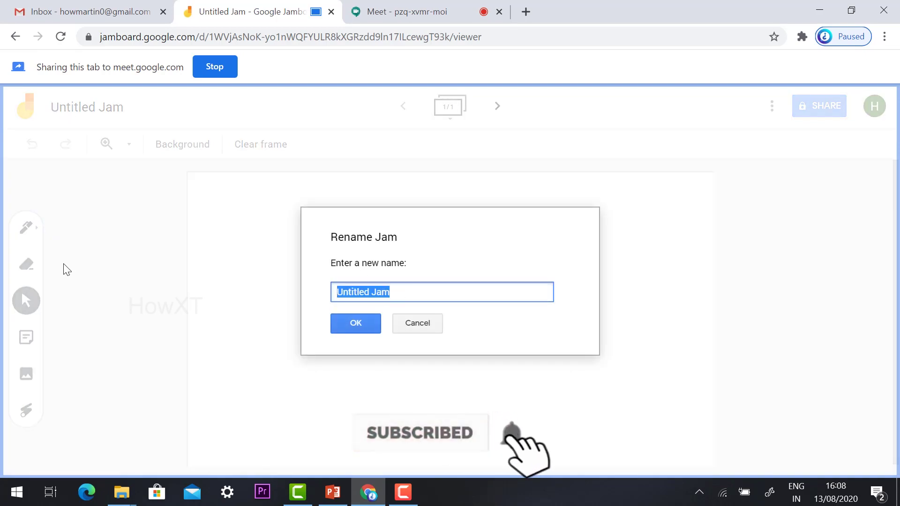
type("maths")
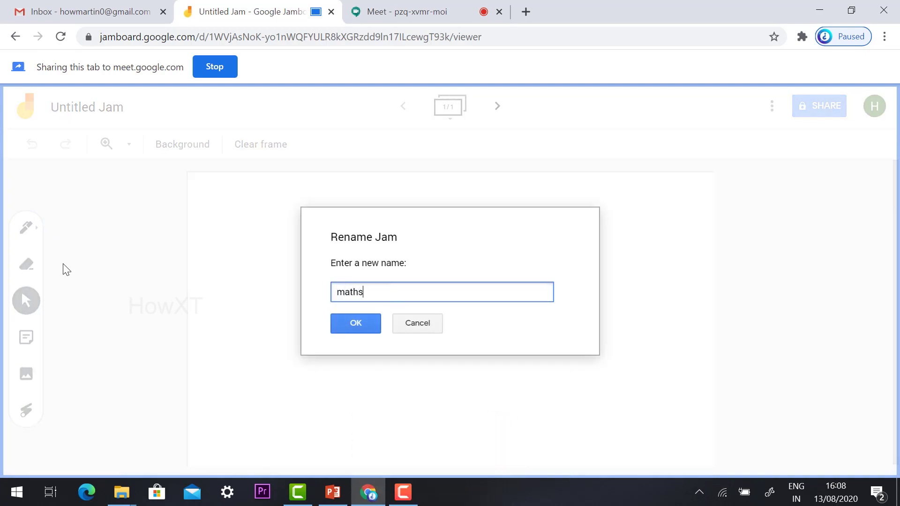
left_click(355, 322)
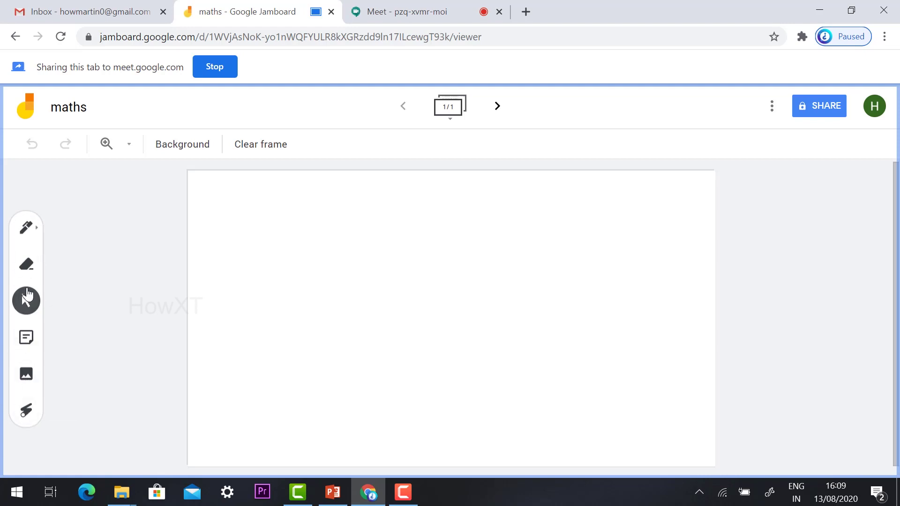
Handwrite 2 × 3 = 6 on the frame with the pen.
left_click(27, 230)
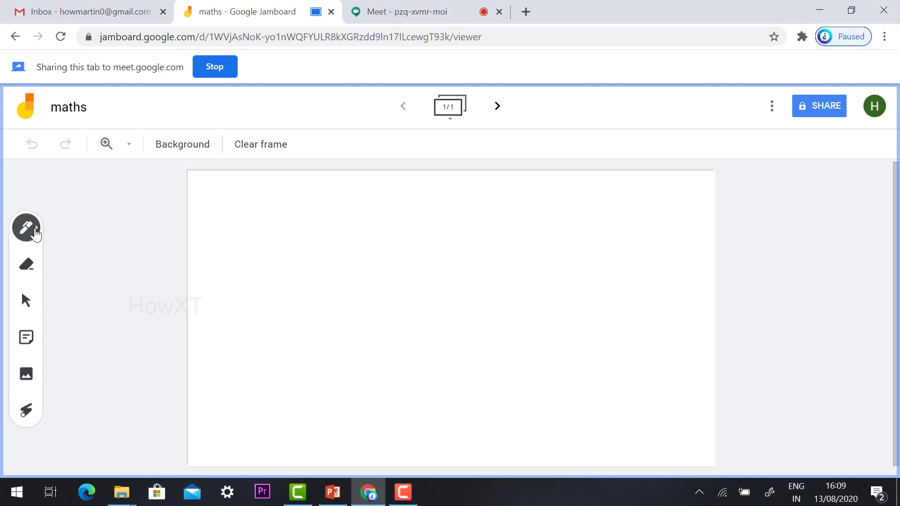
left_click(38, 234)
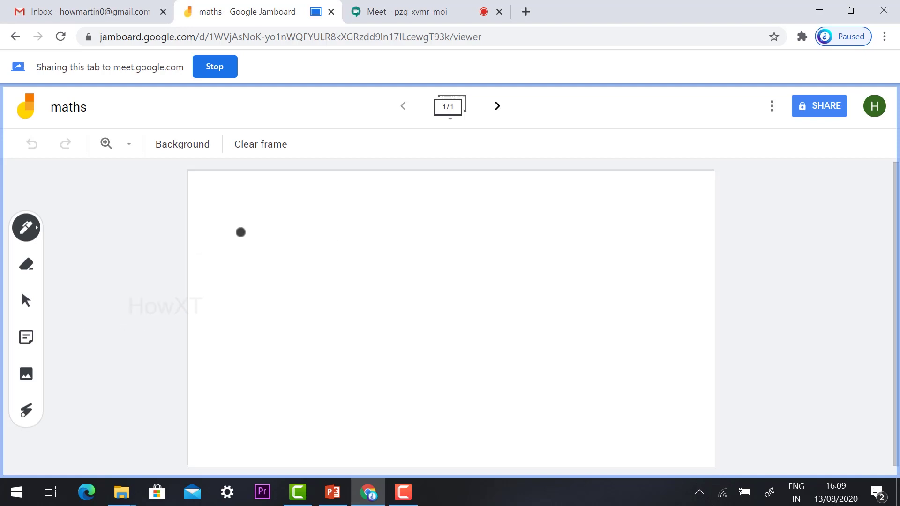
mouse_move(255, 226)
left_mouse_down()
mouse_move(223, 283)
mouse_move(294, 298)
left_mouse_up()
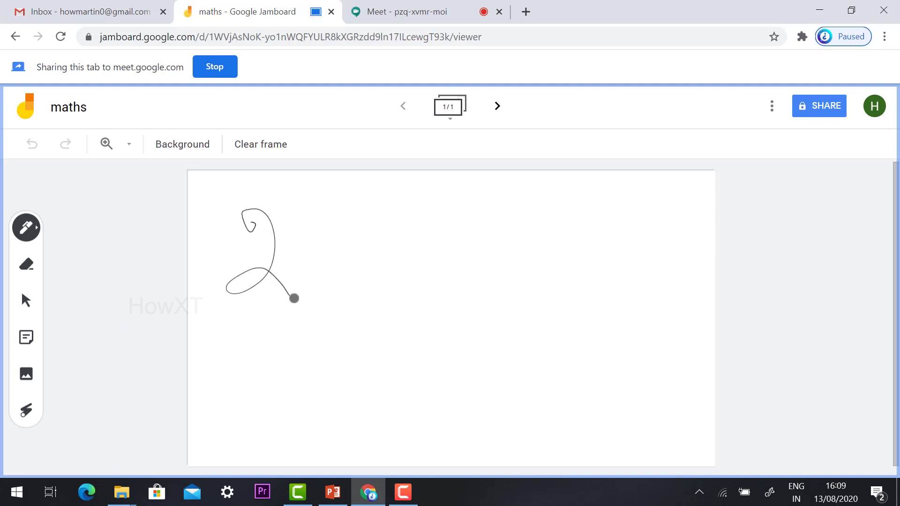
mouse_move(354, 245)
left_mouse_down()
mouse_move(330, 283)
mouse_move(365, 276)
left_mouse_up()
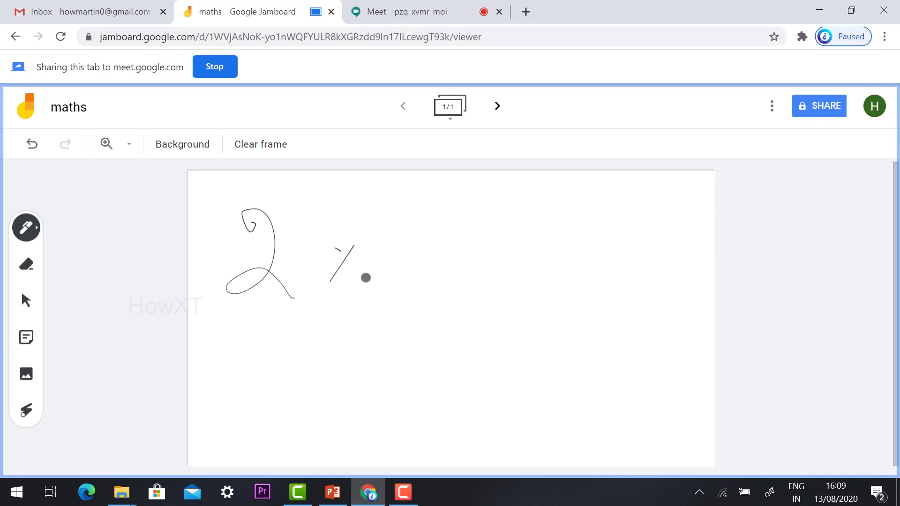
left_click_drag(394, 237, 389, 268)
mouse_move(451, 247)
left_mouse_down()
mouse_move(478, 248)
mouse_move(499, 268)
left_mouse_up()
mouse_move(534, 214)
left_mouse_down()
mouse_move(558, 253)
mouse_move(551, 272)
left_mouse_up()
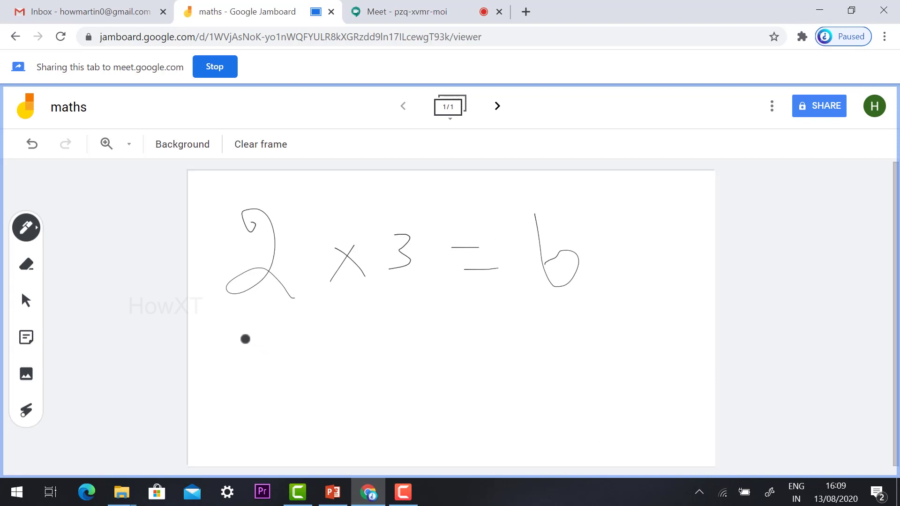
Handwrite a second sum, 7 × 2 = 14, below the first.
mouse_move(233, 335)
left_mouse_down()
mouse_move(256, 405)
mouse_move(300, 384)
left_mouse_up()
left_click_drag(374, 355, 347, 406)
left_click_drag(372, 378, 395, 402)
left_click_drag(355, 355, 393, 391)
left_click_drag(416, 348, 481, 395)
mouse_move(525, 361)
left_mouse_down()
mouse_move(547, 361)
mouse_move(568, 380)
left_mouse_up()
left_click_drag(590, 343, 620, 391)
mouse_move(633, 361)
left_mouse_down()
mouse_move(674, 373)
mouse_move(666, 400)
left_mouse_up()
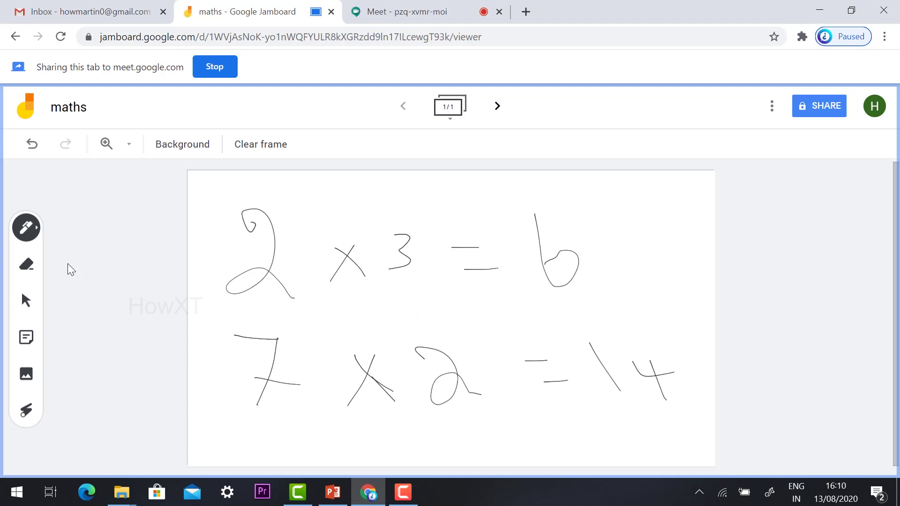
Erase parts of the second row so it reads 17 − 8 = 9.
left_click(35, 265)
mouse_move(675, 375)
left_mouse_down()
mouse_move(599, 382)
mouse_move(584, 342)
mouse_move(465, 393)
mouse_move(320, 382)
mouse_move(486, 354)
mouse_move(239, 340)
left_mouse_up()
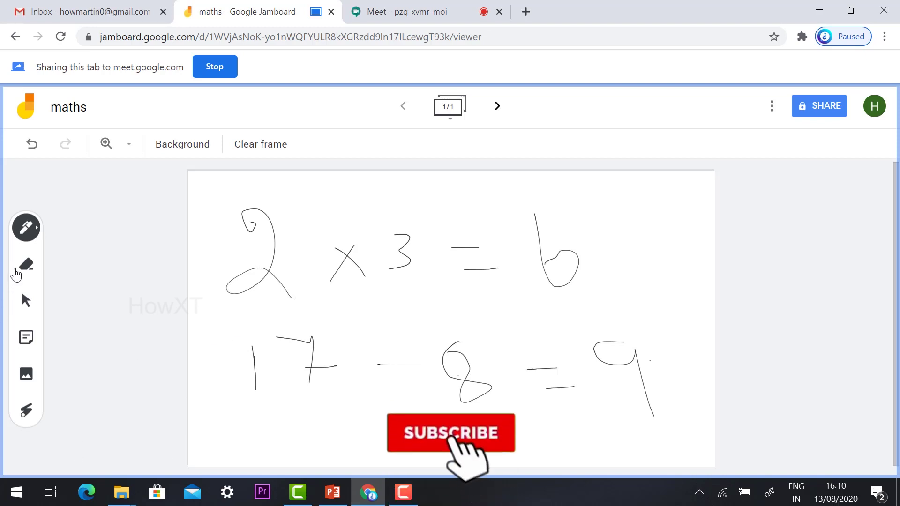
left_click(26, 301)
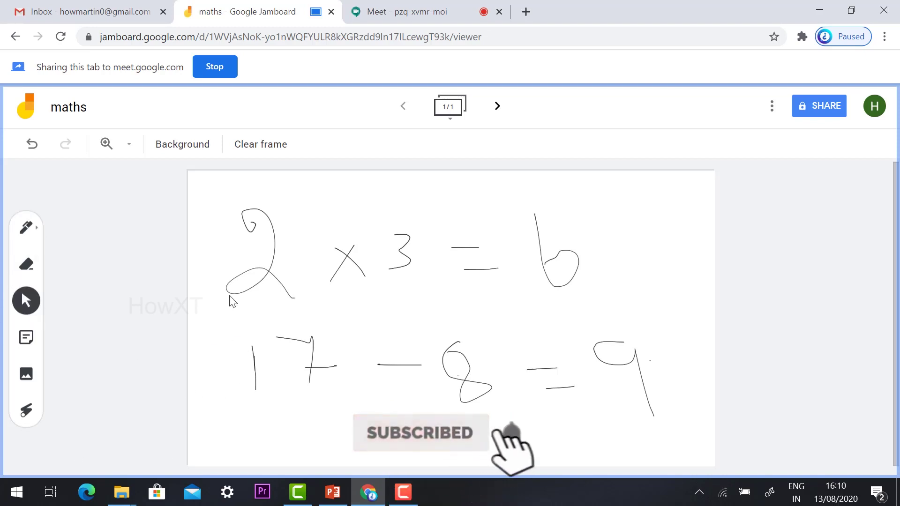
Add a yellow 'Maths Info' sticky note and move it beside the '= 6'.
left_click(28, 340)
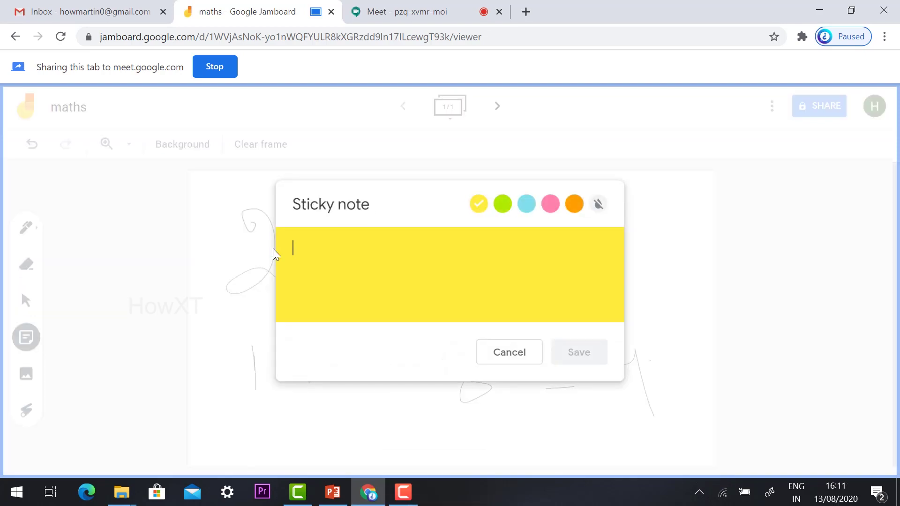
type("Maths ")
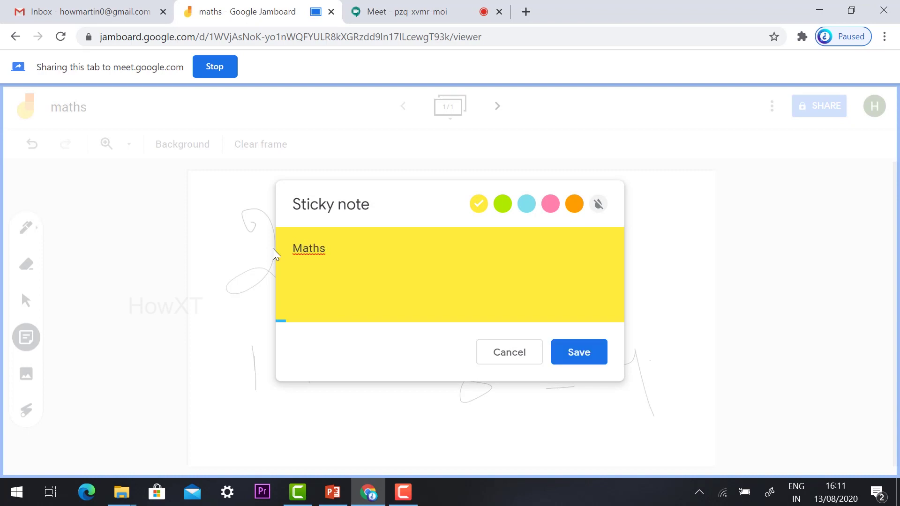
type("Info")
left_click(578, 355)
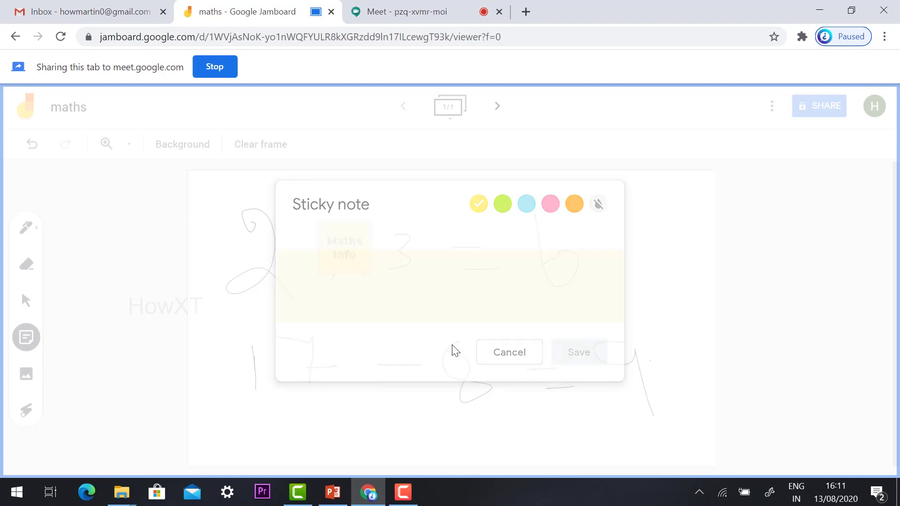
left_click(511, 352)
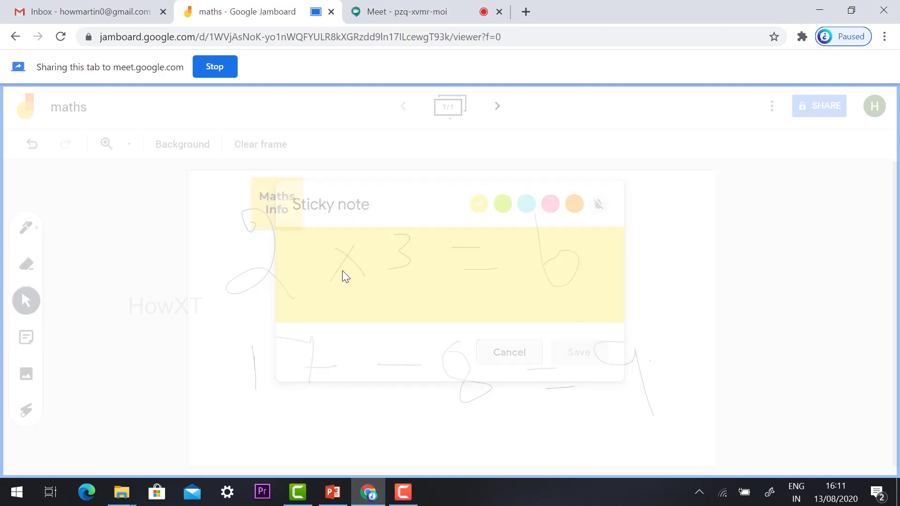
left_click_drag(286, 196, 585, 258)
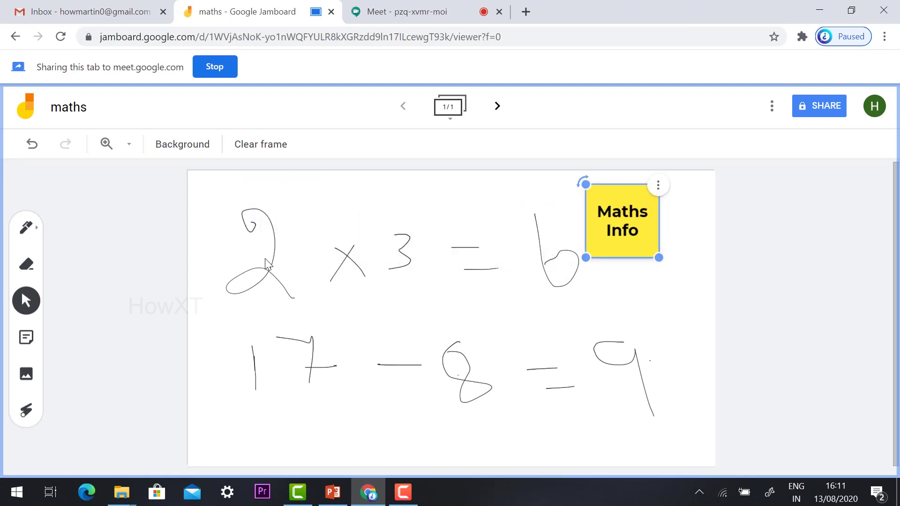
left_click(614, 304)
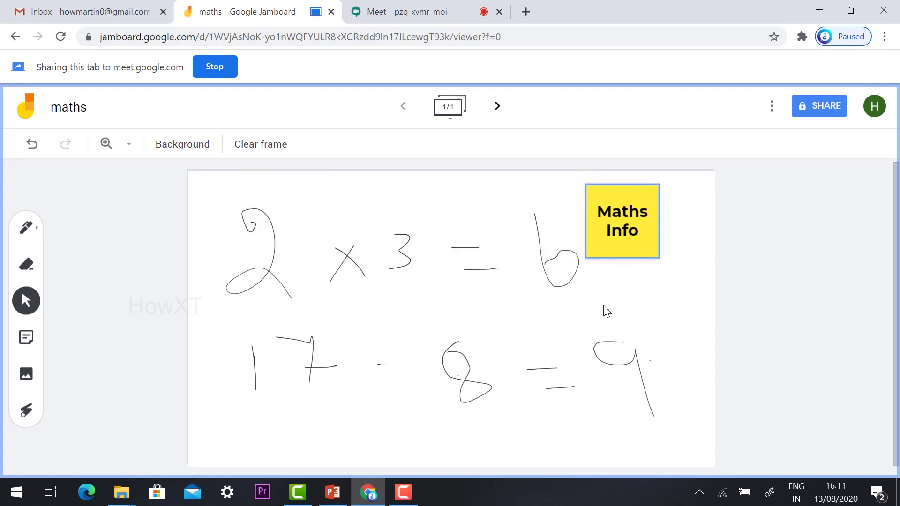
Erase some strokes, clear the entire frame, and bring up the image Select a file window.
left_click(27, 263)
mouse_move(246, 254)
left_mouse_down()
mouse_move(400, 317)
mouse_move(334, 344)
left_mouse_up()
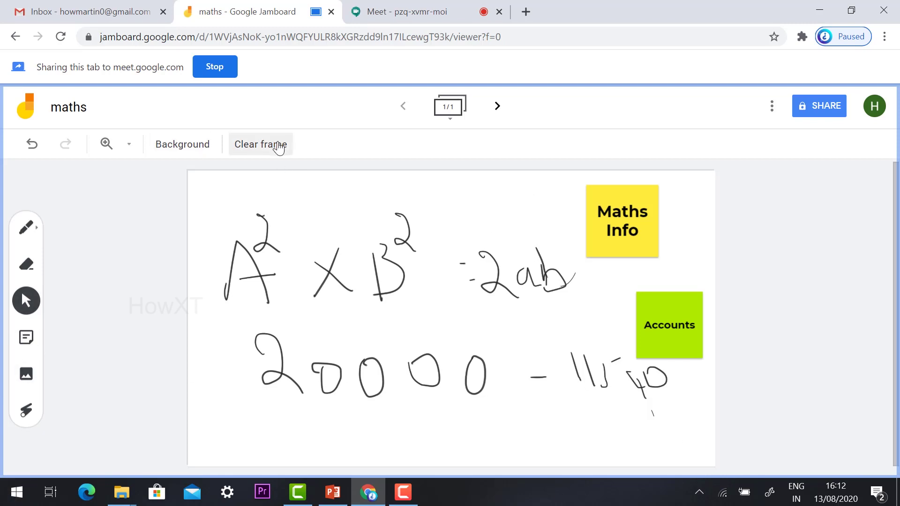
left_click(259, 145)
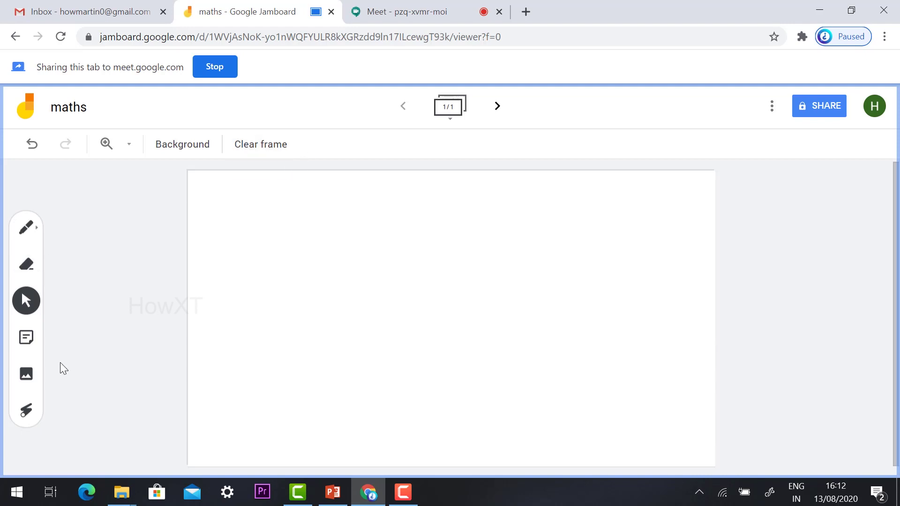
left_click(26, 377)
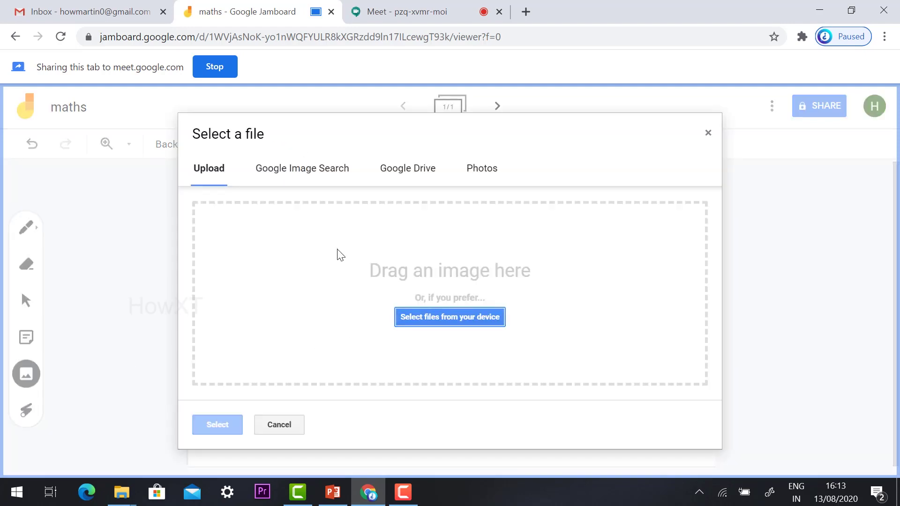
Upload Career-after-BSc-Maths from the device and drag its corner to enlarge it.
left_click(265, 422)
left_click(25, 378)
left_click(454, 317)
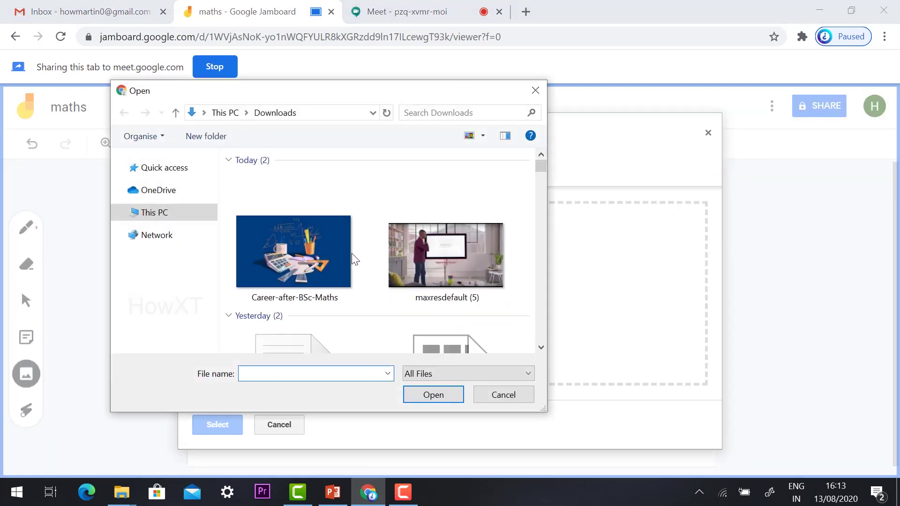
left_click(302, 260)
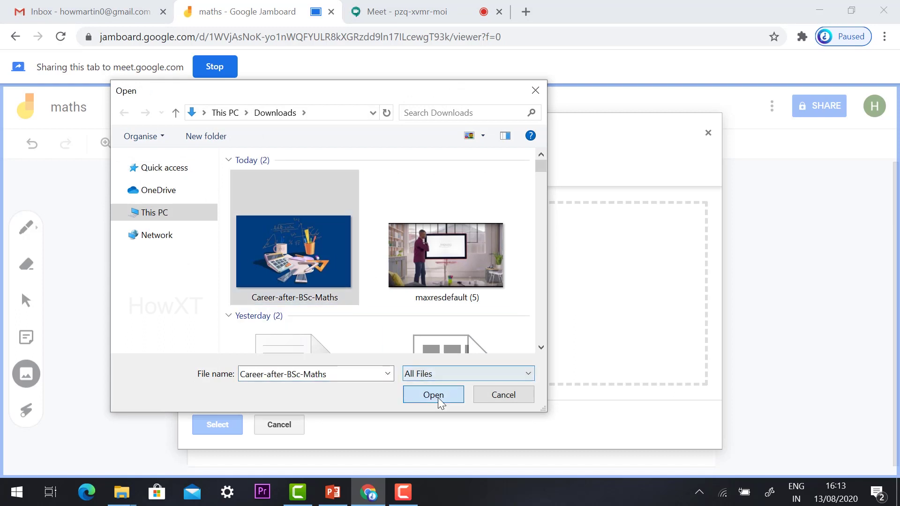
left_click(434, 395)
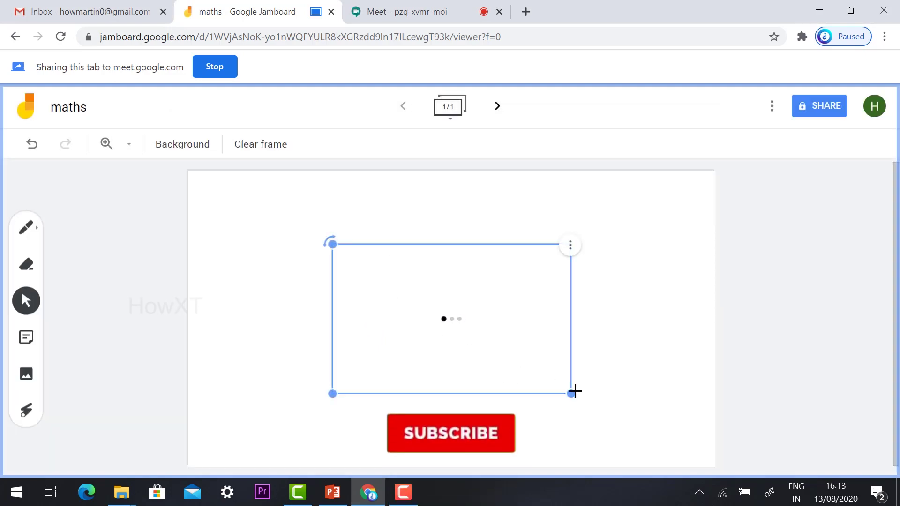
left_click_drag(571, 394, 694, 460)
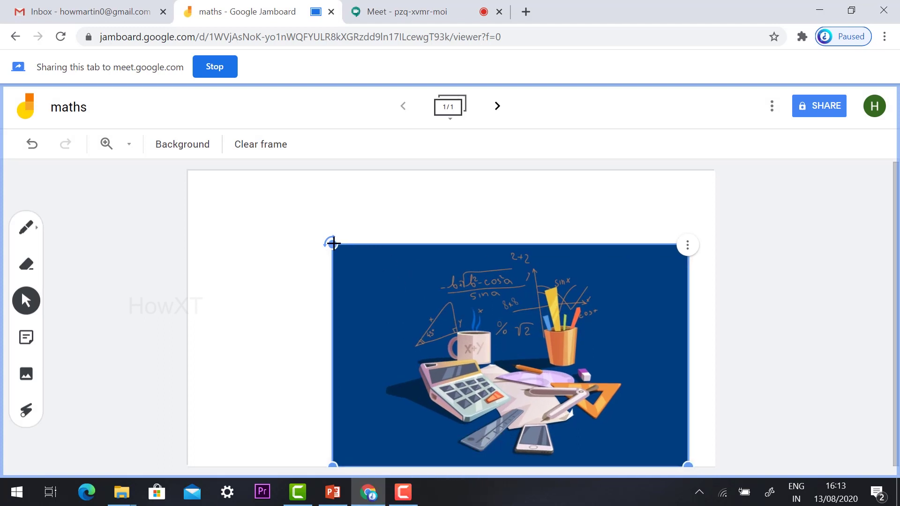
key("Escape")
Circle the calculator in black, then switch to red and ring the triangle ruler, phone and formulas.
left_click(28, 229)
mouse_move(457, 354)
left_mouse_down()
mouse_move(504, 389)
mouse_move(511, 415)
mouse_move(450, 427)
left_mouse_up()
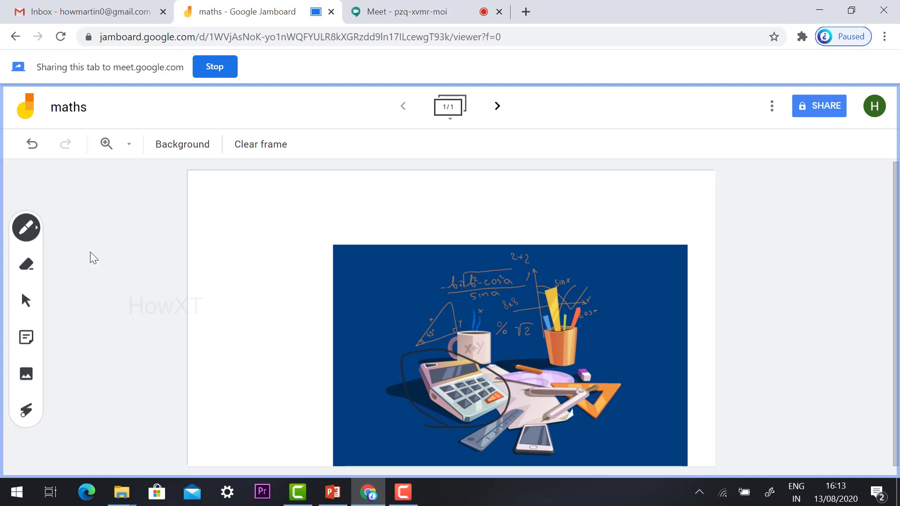
left_click(33, 228)
left_click(134, 296)
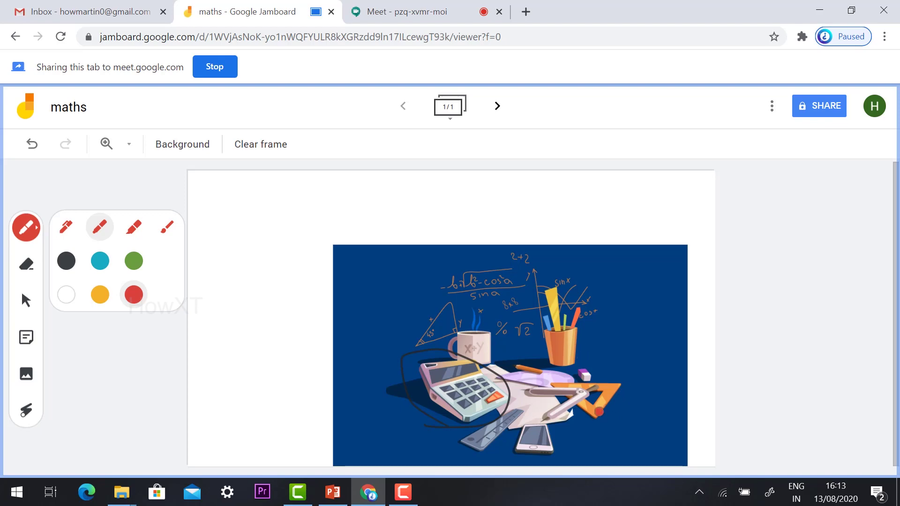
mouse_move(595, 425)
left_mouse_down()
mouse_move(572, 364)
mouse_move(640, 376)
left_mouse_up()
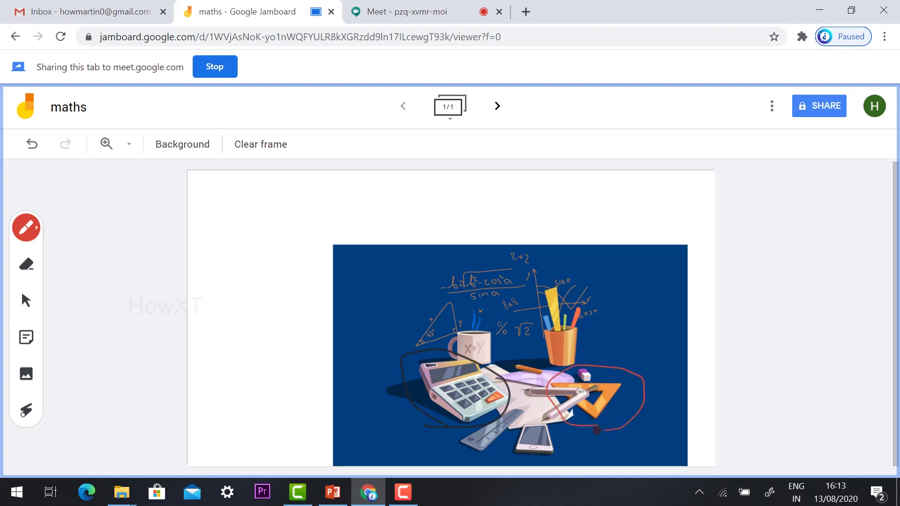
mouse_move(565, 451)
left_mouse_down()
mouse_move(505, 443)
mouse_move(579, 424)
mouse_move(547, 451)
left_mouse_up()
mouse_move(526, 317)
left_mouse_down()
mouse_move(388, 286)
mouse_move(592, 300)
mouse_move(534, 320)
left_mouse_up()
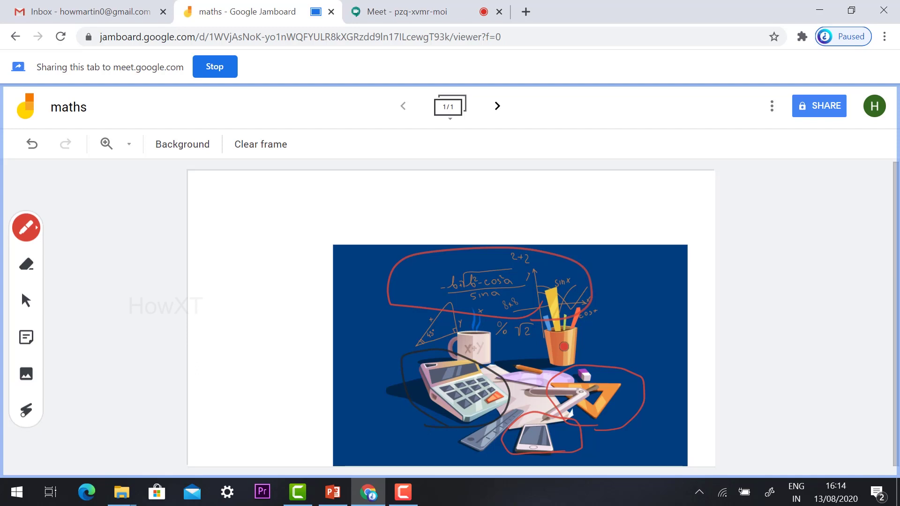
Trace laser-pointer trails across the picture's top, the mug and pencil cup, and the calculator.
left_click(27, 411)
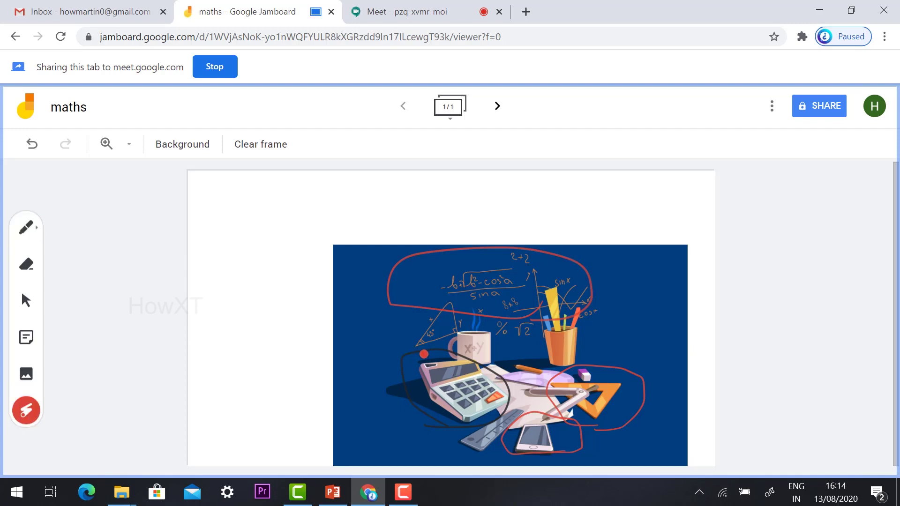
left_click_drag(261, 226, 354, 228)
mouse_move(525, 235)
left_mouse_down()
mouse_move(562, 300)
mouse_move(324, 236)
left_mouse_up()
mouse_move(594, 333)
left_mouse_down()
mouse_move(481, 313)
mouse_move(571, 333)
mouse_move(520, 349)
mouse_move(573, 337)
left_mouse_up()
left_click_drag(367, 380, 517, 342)
Clear the frame and handwrite '2 × 2 = 4' with the pen.
left_click(274, 145)
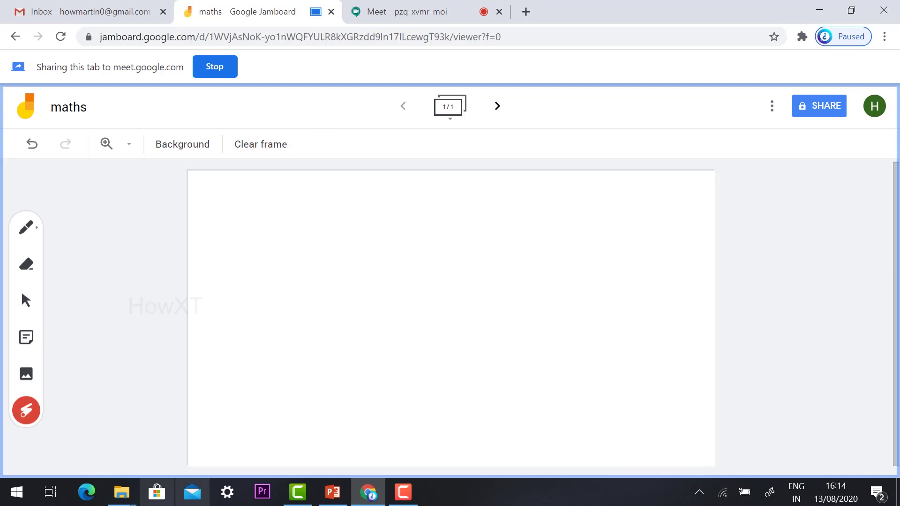
left_click(26, 228)
mouse_move(247, 231)
left_mouse_down()
mouse_move(240, 297)
mouse_move(281, 297)
left_mouse_up()
left_click_drag(333, 245, 310, 293)
left_click_drag(328, 268, 346, 283)
mouse_move(381, 232)
left_mouse_down()
mouse_move(406, 265)
mouse_move(394, 271)
mouse_move(424, 290)
left_mouse_up()
left_click_drag(300, 244, 345, 283)
left_click_drag(451, 244, 468, 249)
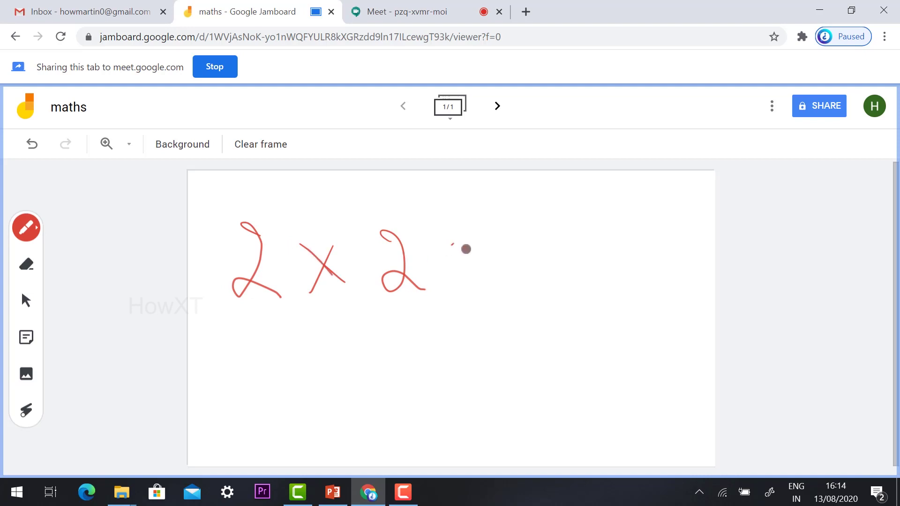
mouse_move(514, 229)
left_mouse_down()
mouse_move(563, 245)
mouse_move(552, 271)
left_mouse_up()
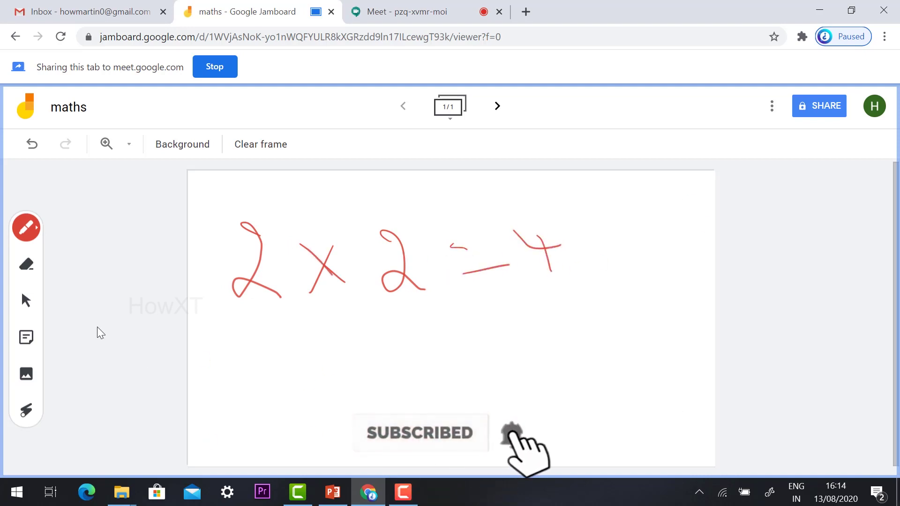
Preview the Dots, Grid and Lines backgrounds, then return the frame to plain white.
left_click(186, 149)
left_click(194, 175)
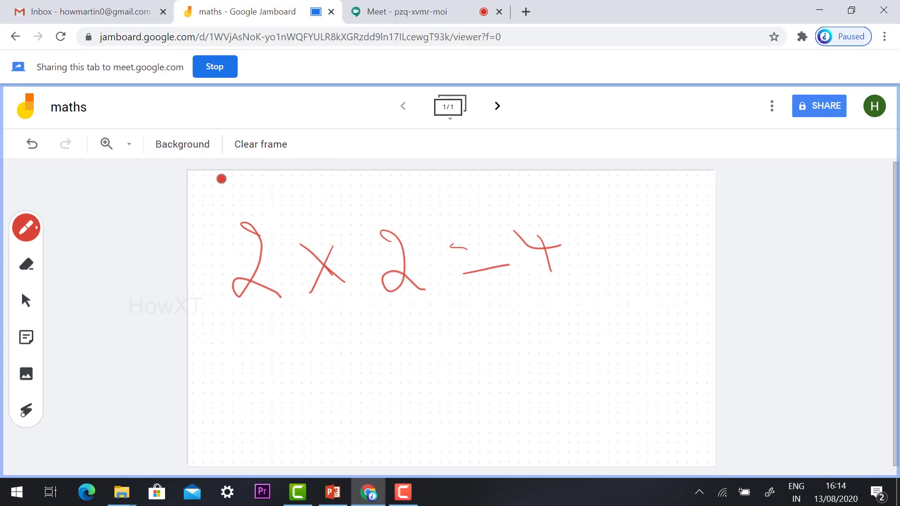
left_click(166, 155)
left_click(242, 176)
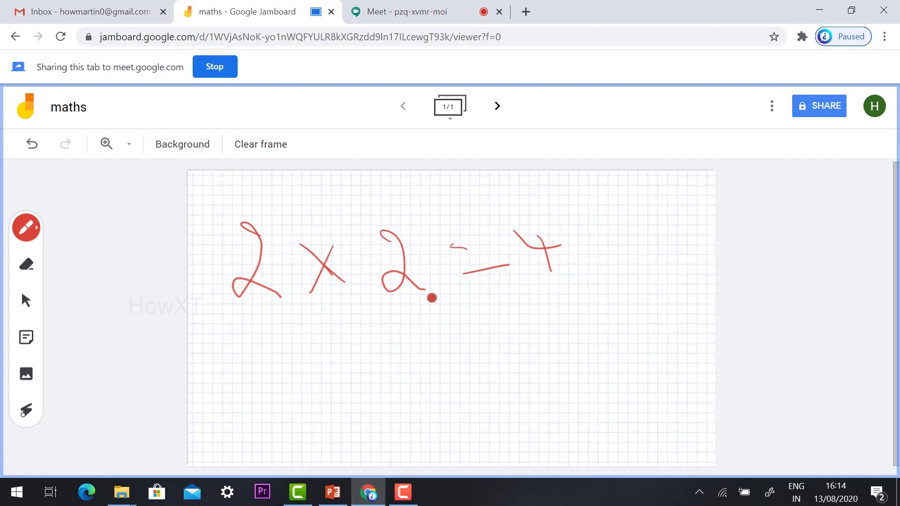
left_click(212, 158)
left_click(218, 175)
left_click(188, 151)
left_click(195, 177)
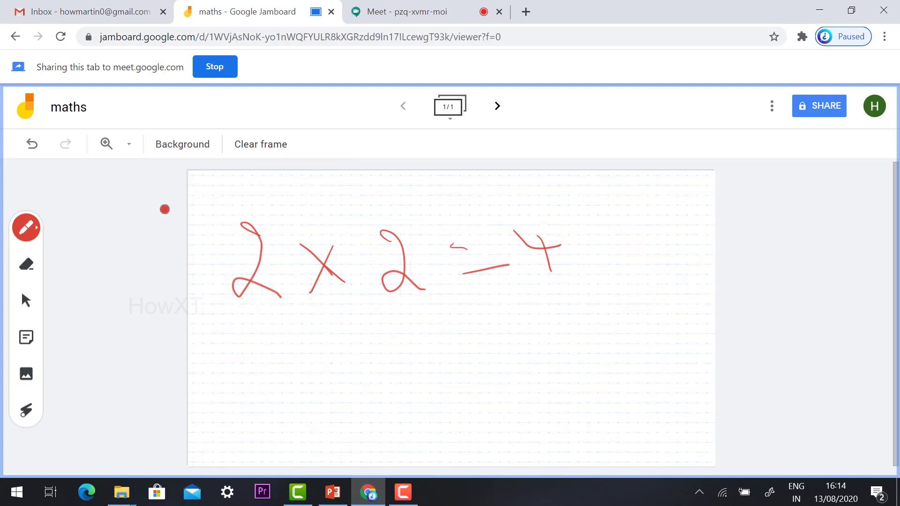
left_click(200, 151)
left_click(169, 176)
Apply the black Chalkboard background to the frame and check it in the Meet call.
left_click(200, 148)
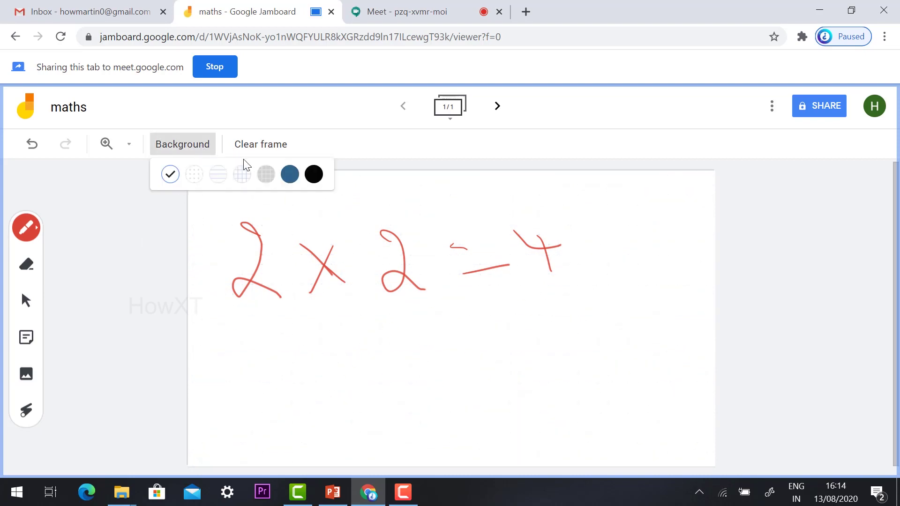
left_click(313, 177)
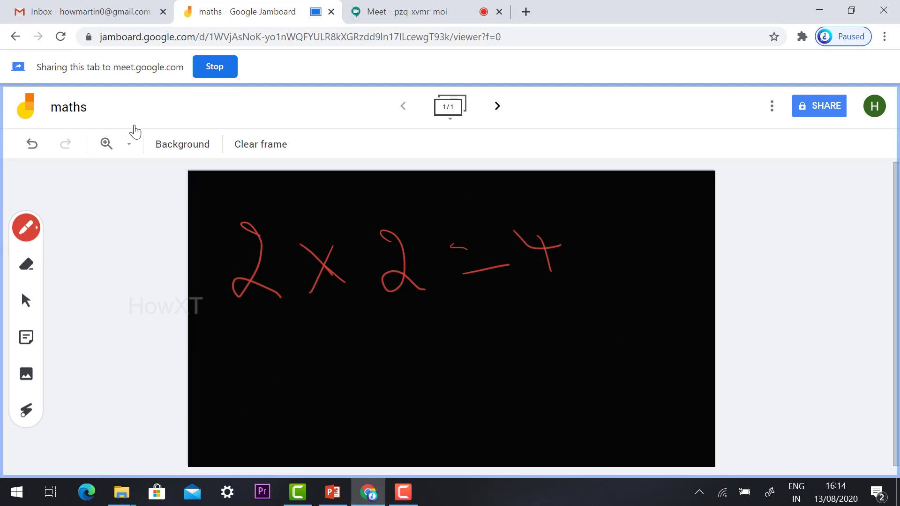
left_click(384, 8)
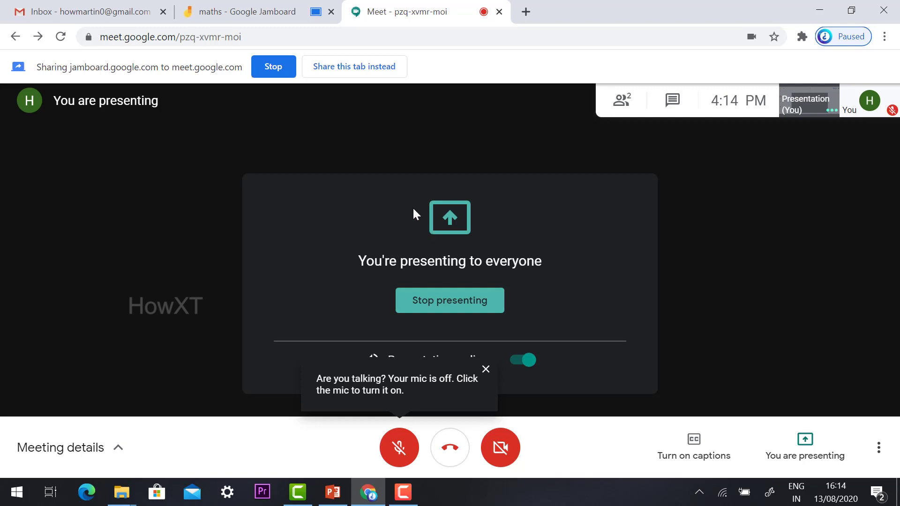
left_click(204, 14)
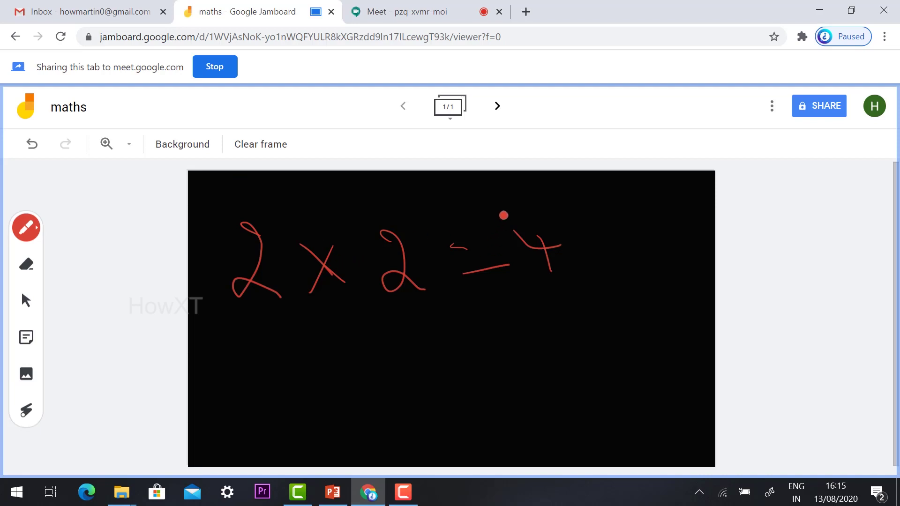
Add frame 2/2 to the board and handwrite 'Accounts' on it.
left_click(498, 106)
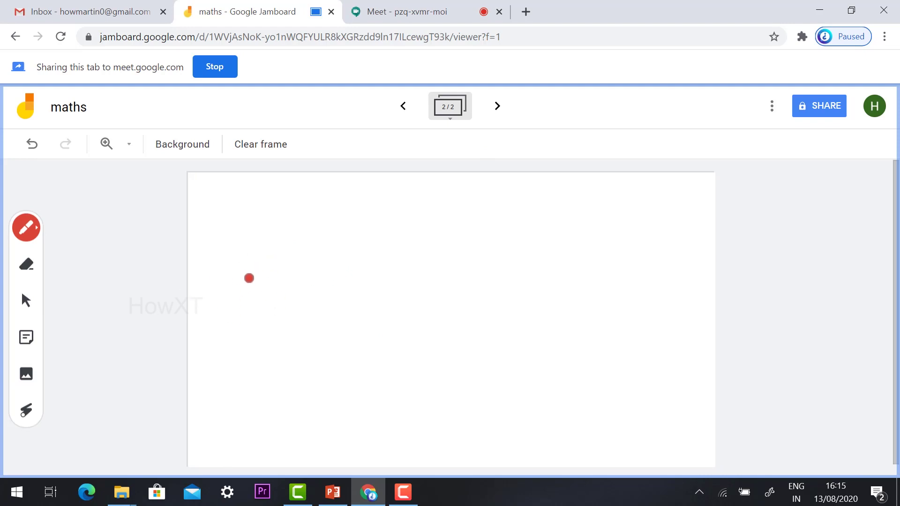
mouse_move(260, 245)
left_mouse_down()
mouse_move(247, 281)
mouse_move(277, 283)
left_mouse_up()
mouse_move(240, 258)
left_mouse_down()
mouse_move(323, 281)
mouse_move(390, 278)
mouse_move(404, 240)
mouse_move(406, 276)
mouse_move(560, 253)
mouse_move(599, 225)
mouse_move(580, 252)
left_mouse_up()
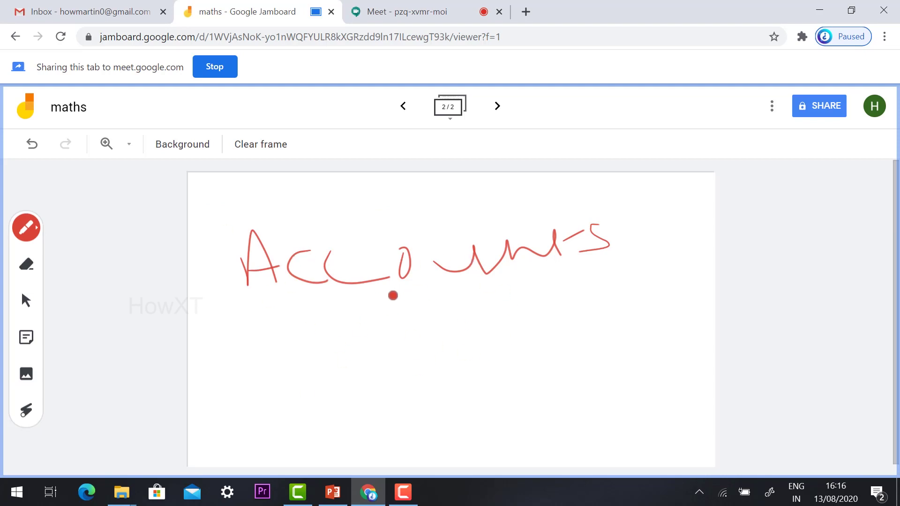
Copy the board's link from the Share dialog and return to the Meet call.
left_click(816, 105)
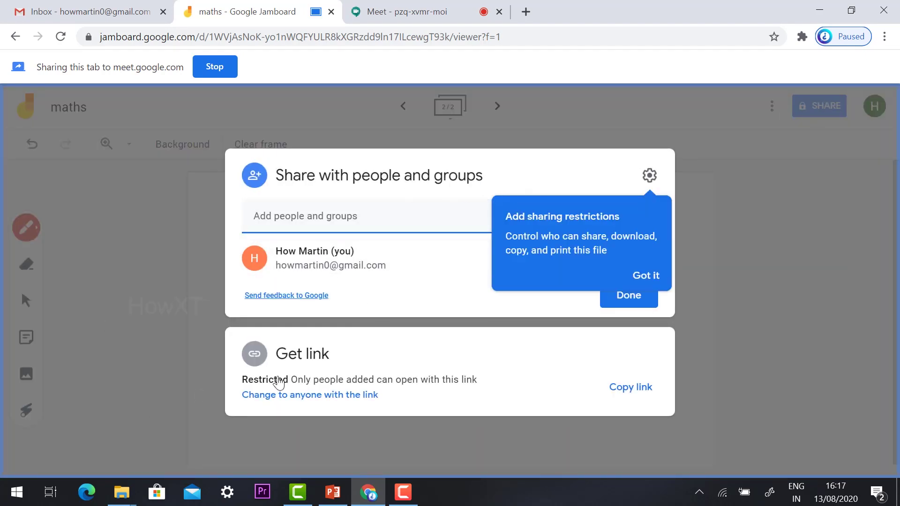
left_click(630, 393)
left_click(415, 12)
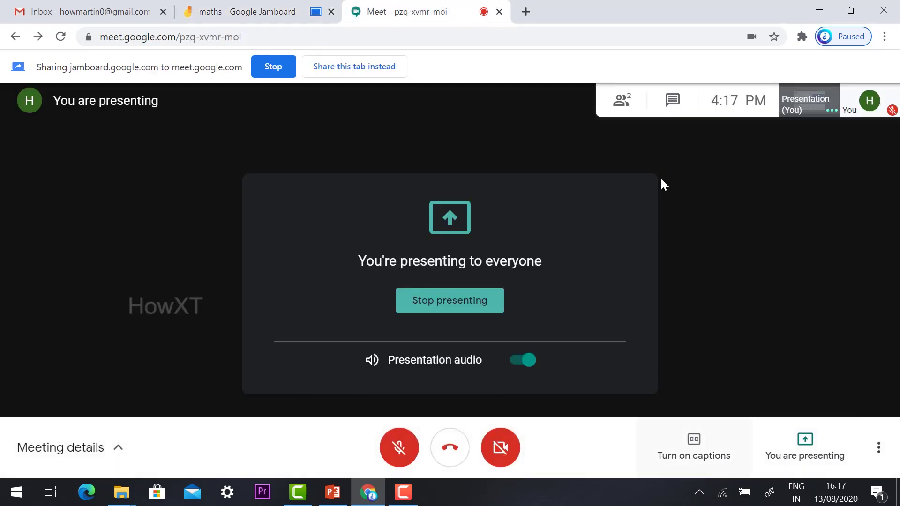
Paste the Jamboard link into the Meet chat and send it to everyone.
left_click(672, 107)
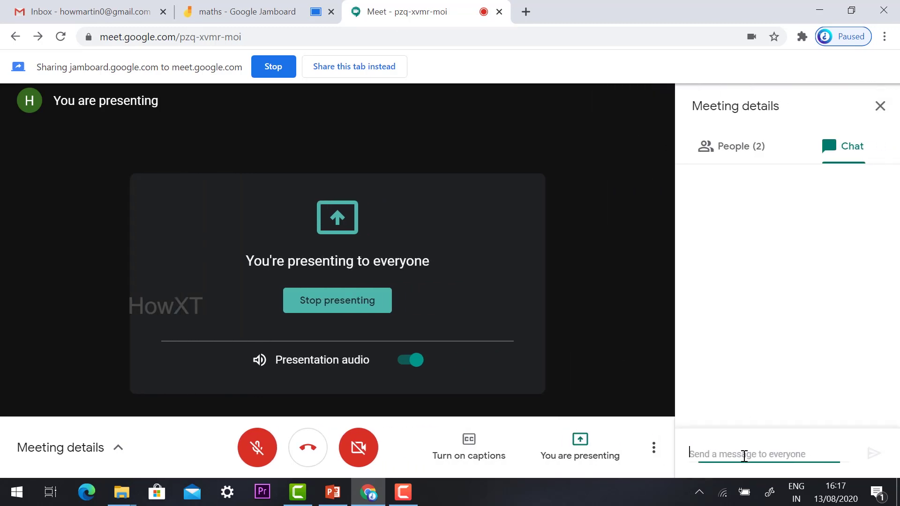
key("ctrl+v")
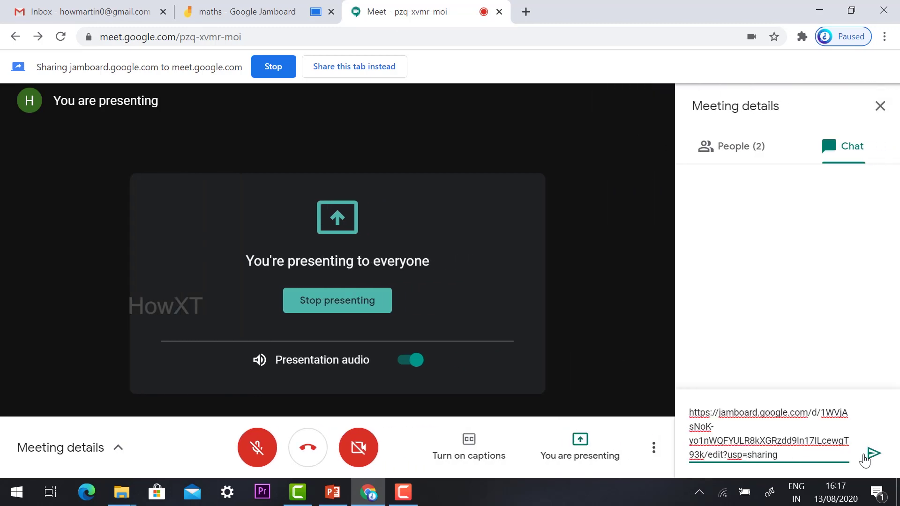
left_click(874, 453)
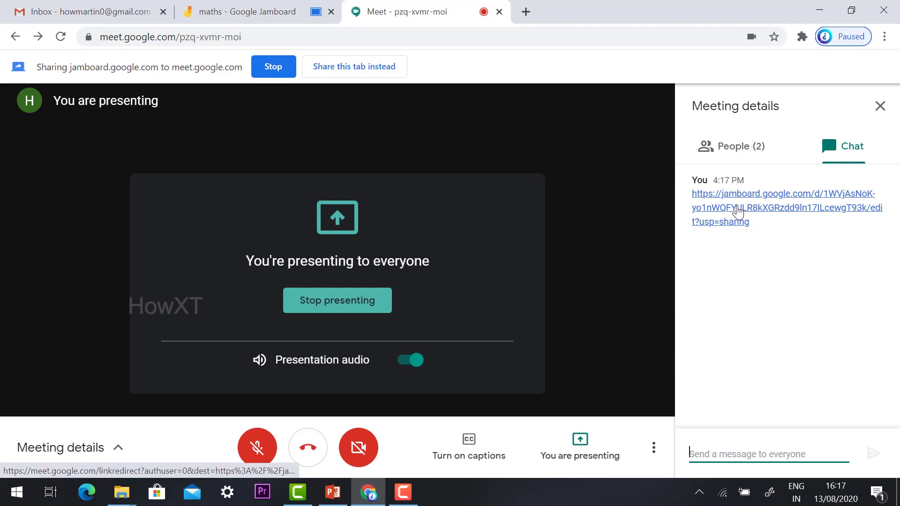
Close the board's sharing settings and open a new incognito Chrome window from the Meet call.
left_click(251, 8)
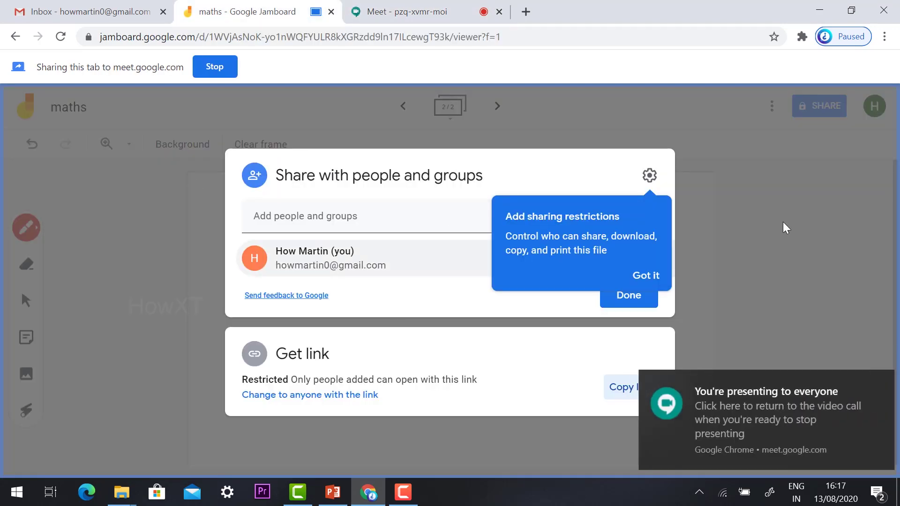
left_click(618, 301)
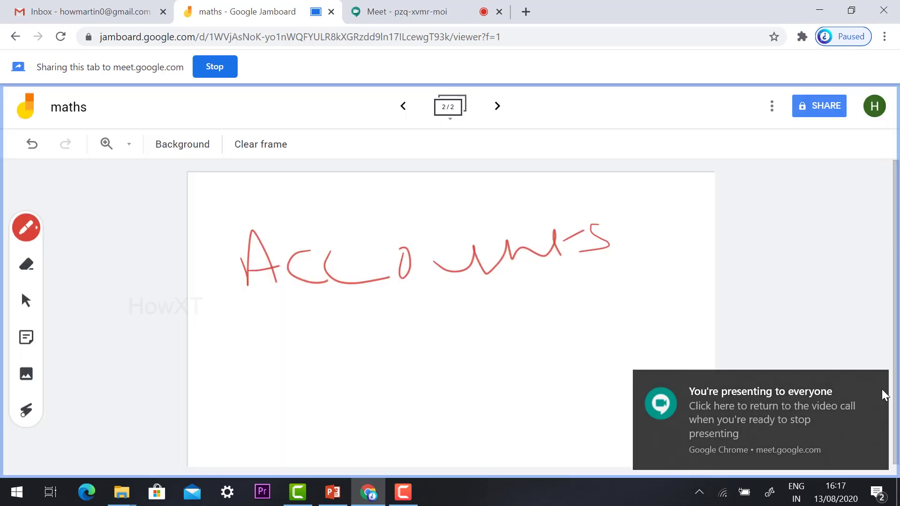
left_click(874, 384)
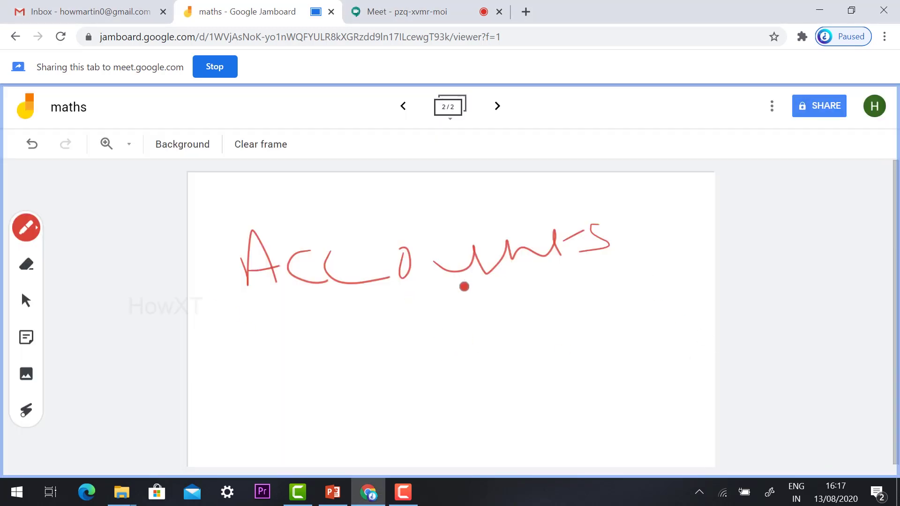
left_click(411, 8)
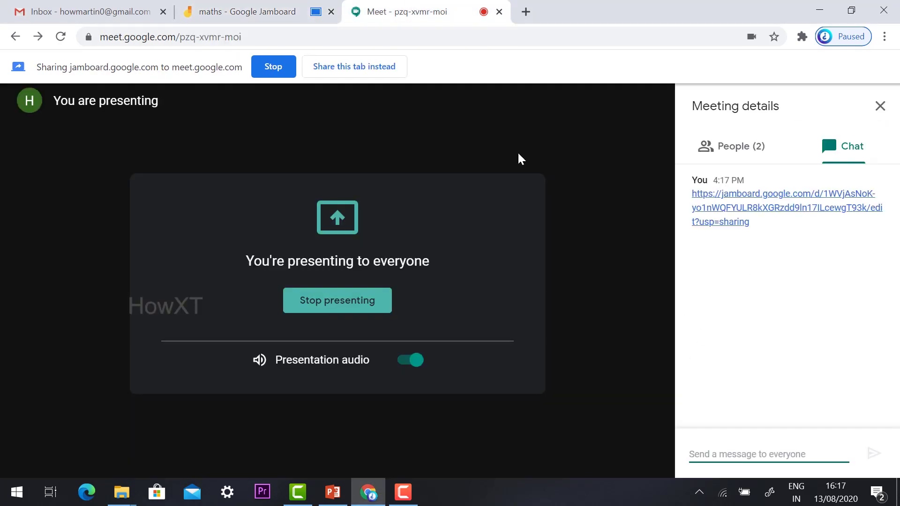
left_click(885, 36)
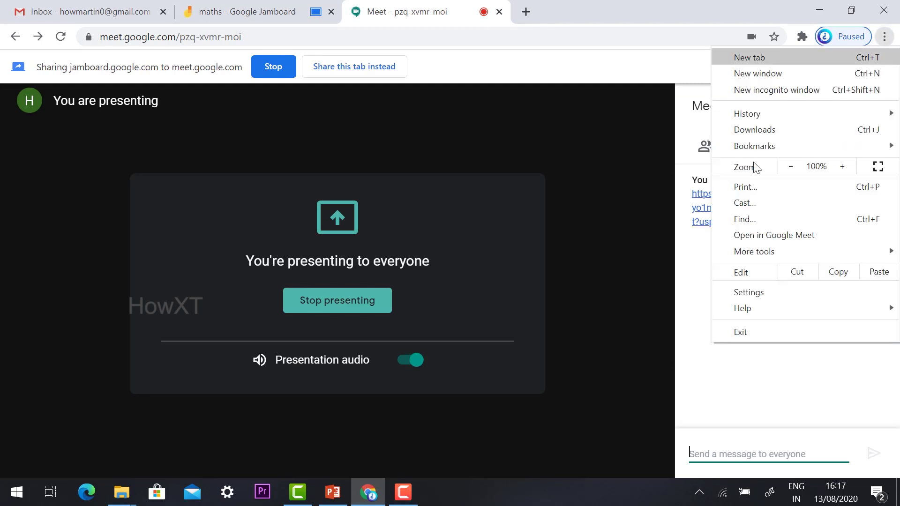
left_click(777, 89)
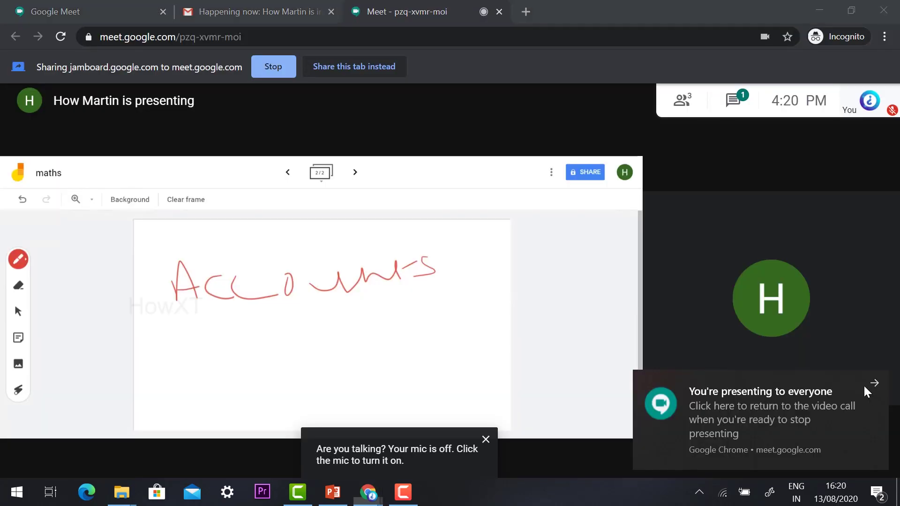
As the participant, open the board link from chat, request access, then return to the presenter's window.
left_click(870, 393)
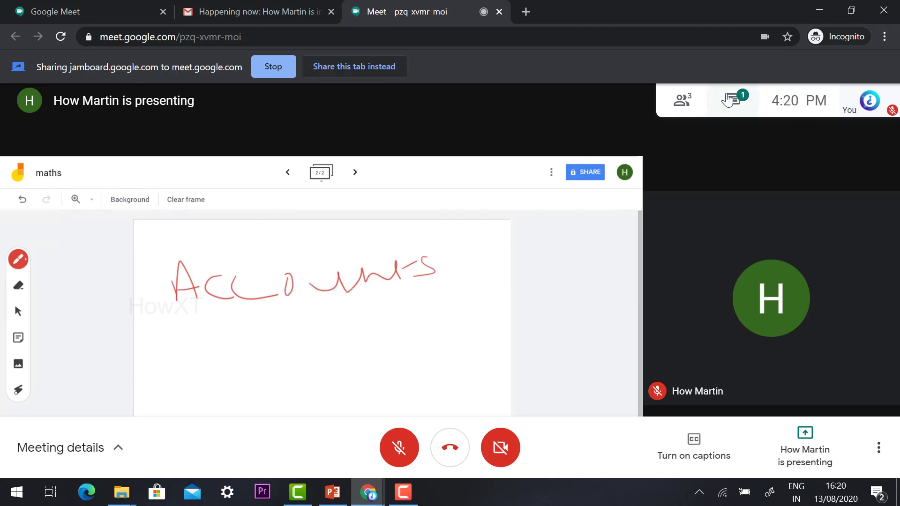
left_click(735, 140)
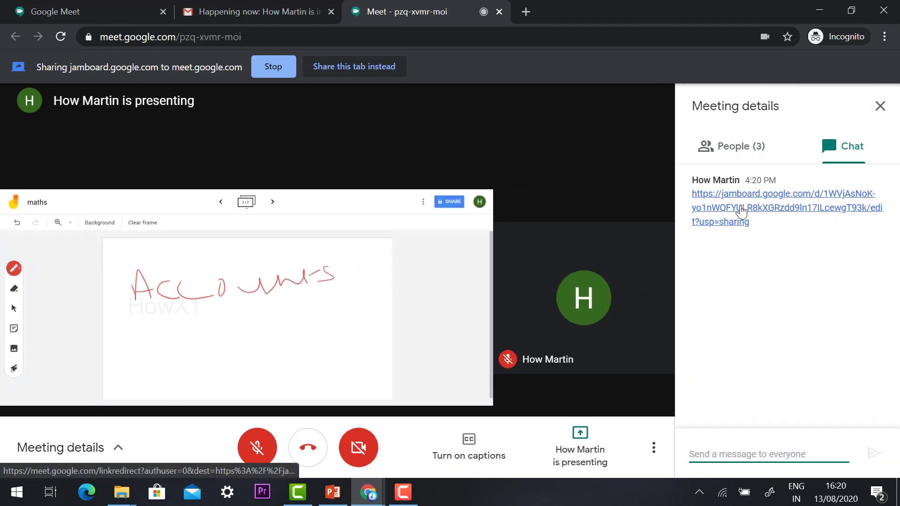
left_click(741, 212)
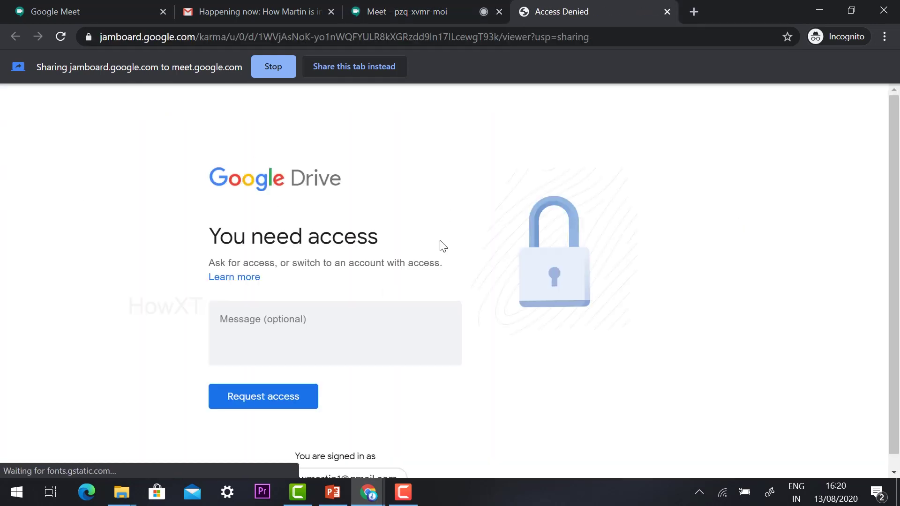
scroll(261, 352, "down", 1)
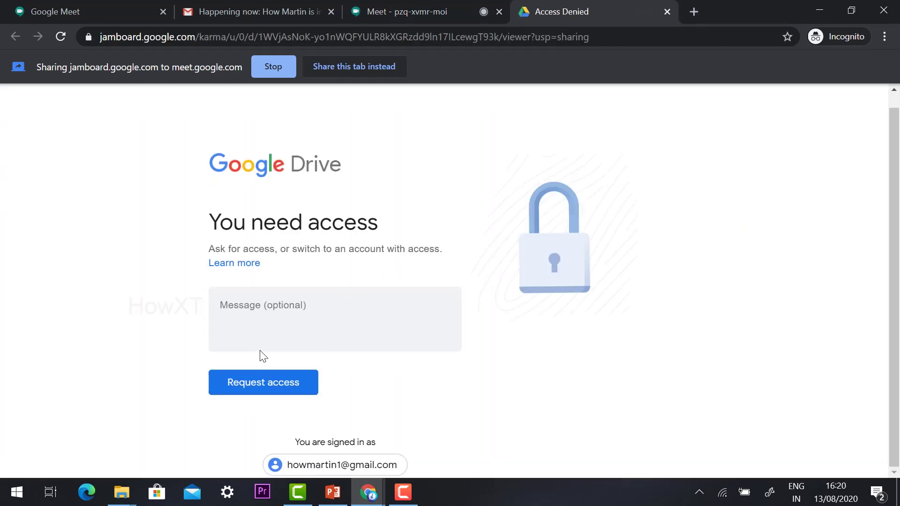
left_click(267, 382)
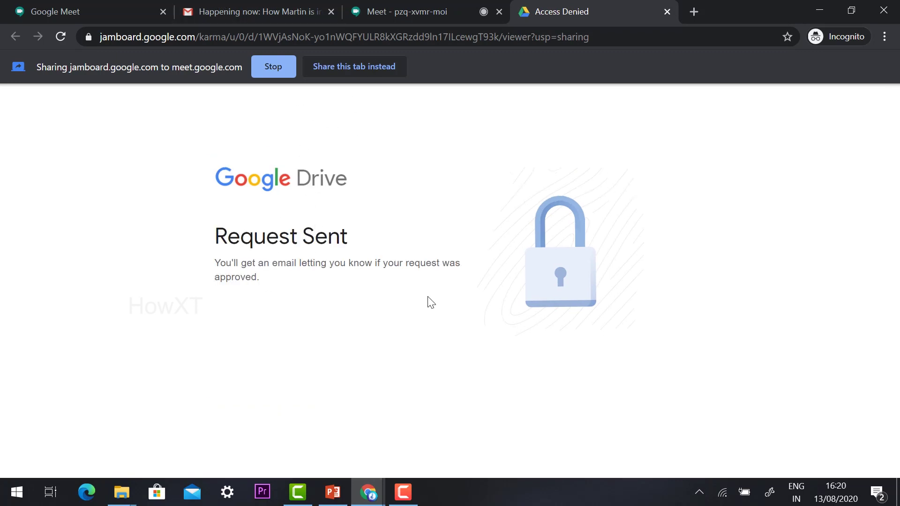
key("alt+Tab")
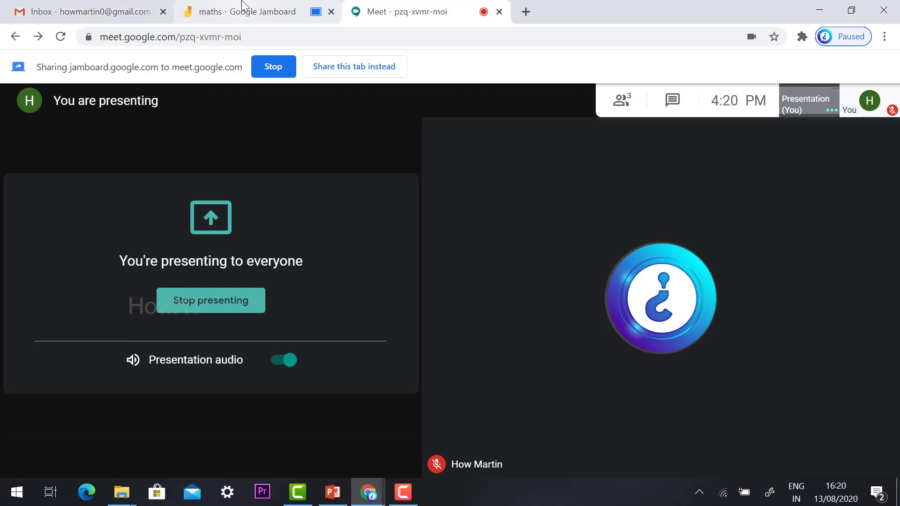
left_click(242, 10)
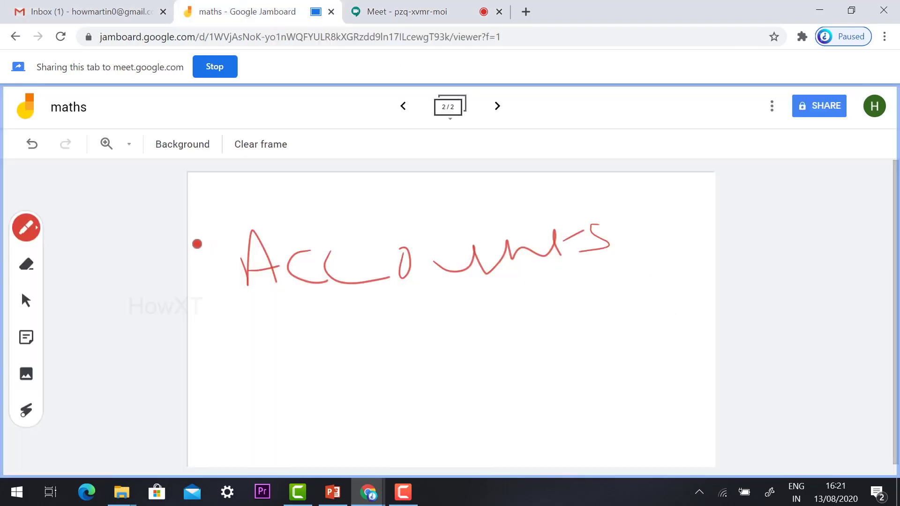
Grant the requester Editor access through the 'maths - Request for access' email in Gmail.
left_click(116, 10)
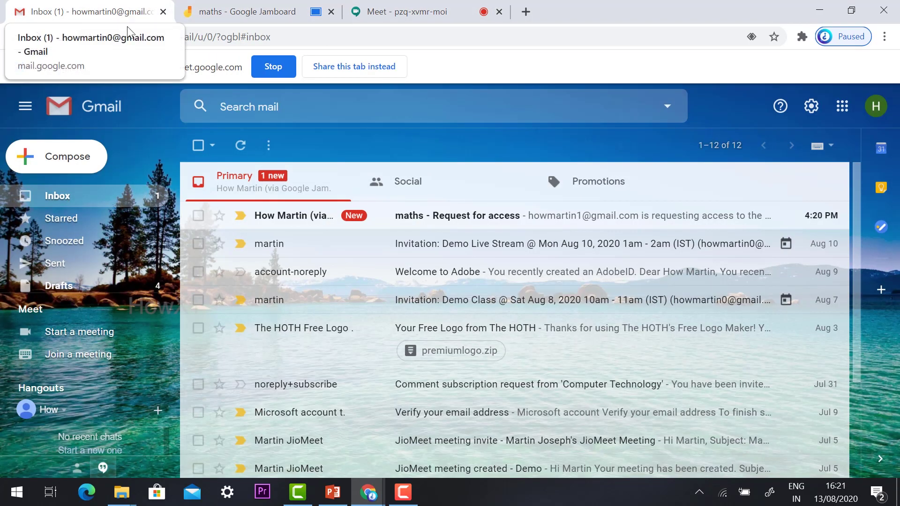
left_click(275, 193)
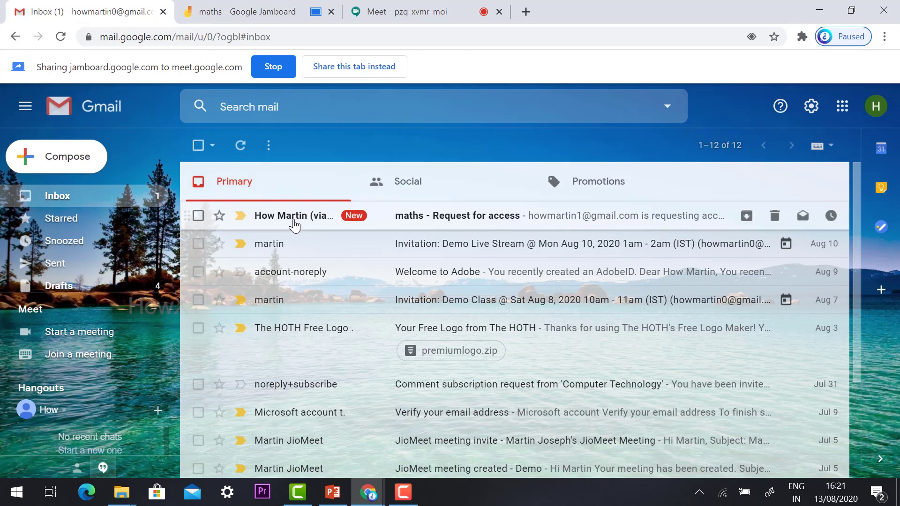
left_click(393, 226)
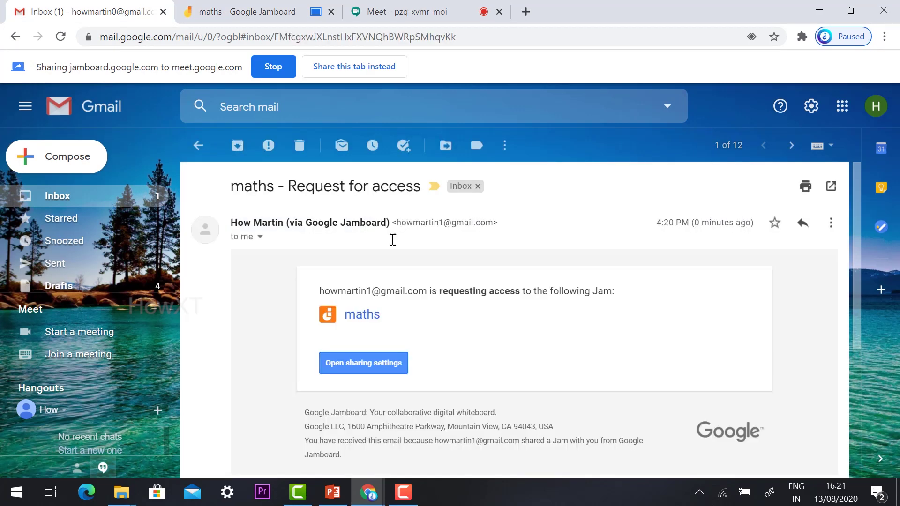
left_click(366, 370)
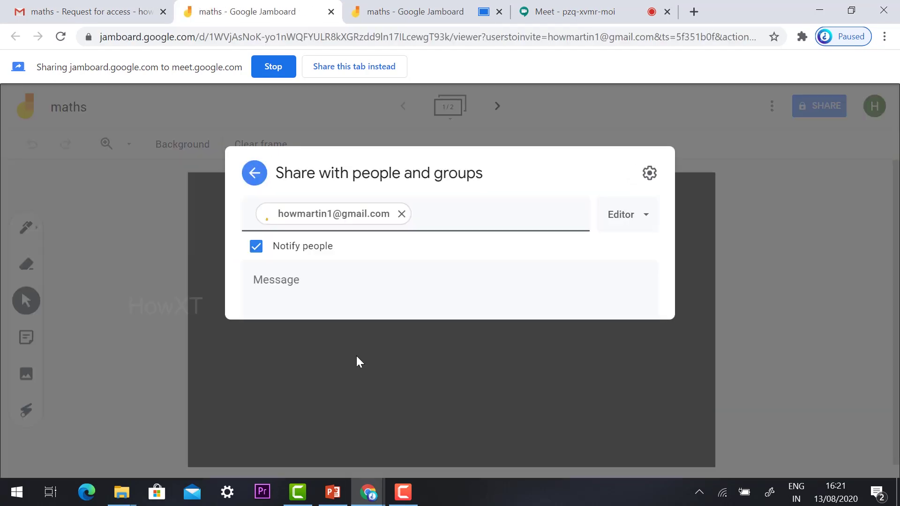
left_click(633, 209)
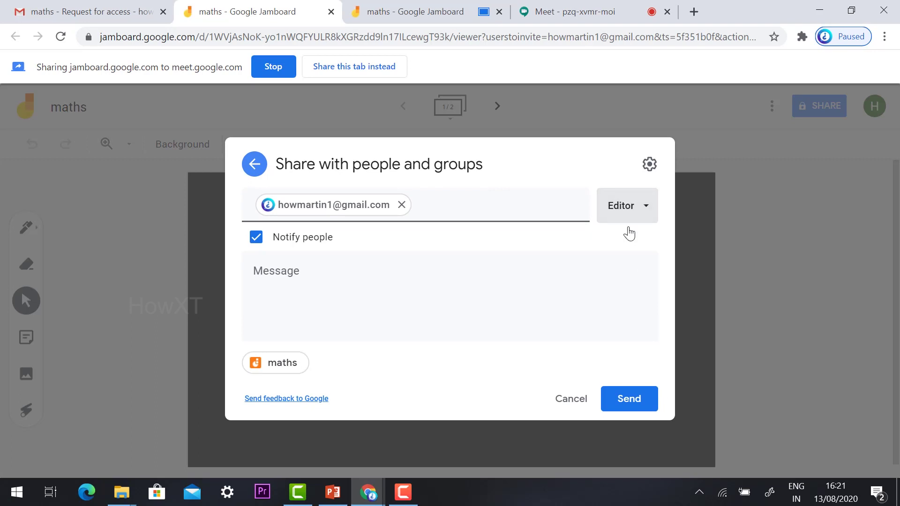
left_click(636, 402)
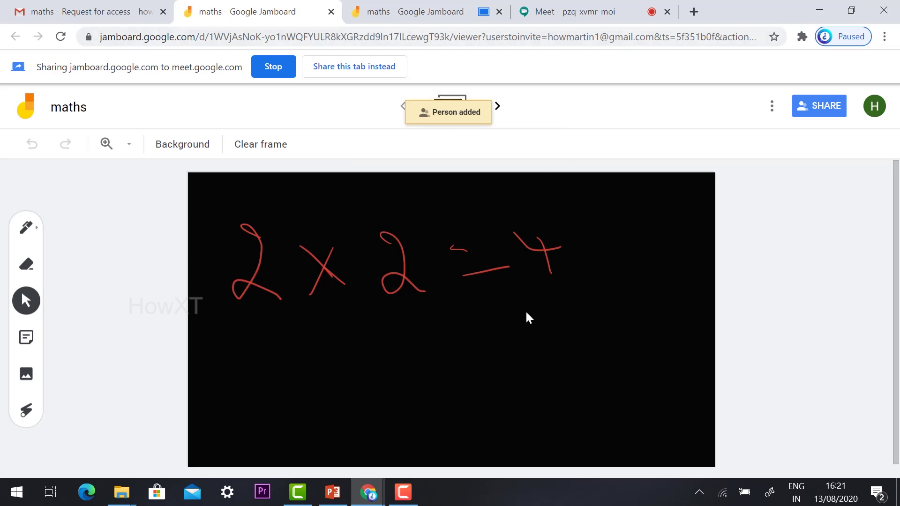
key("alt+Tab")
Open the shared maths jam from the Meet chat and set the pen colour to red.
left_click(454, 6)
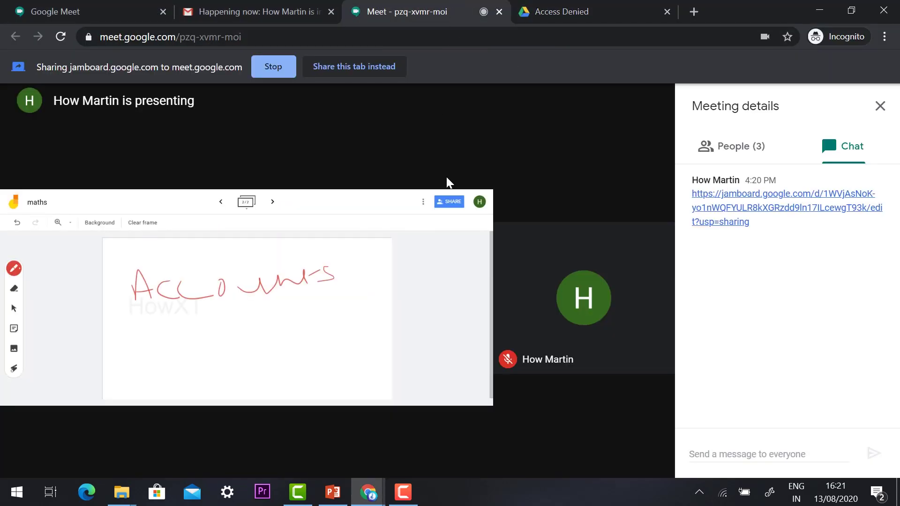
left_click(724, 196)
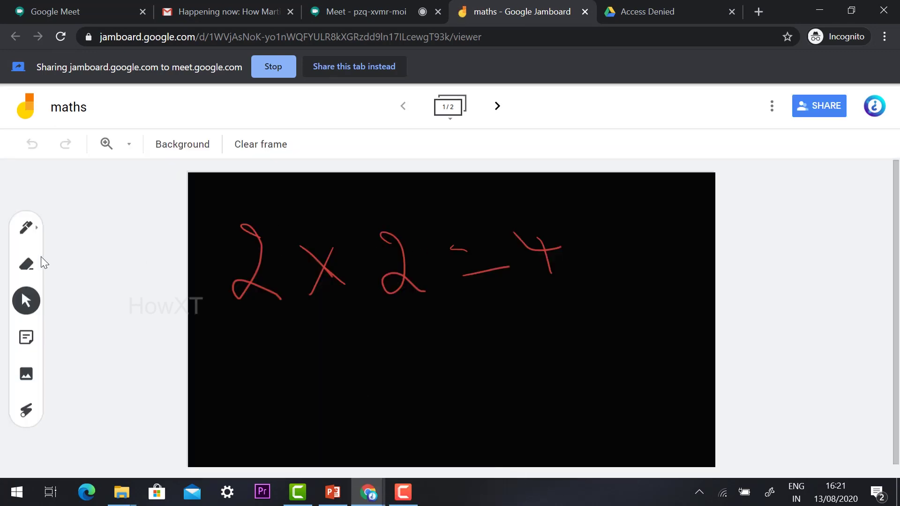
left_click(26, 228)
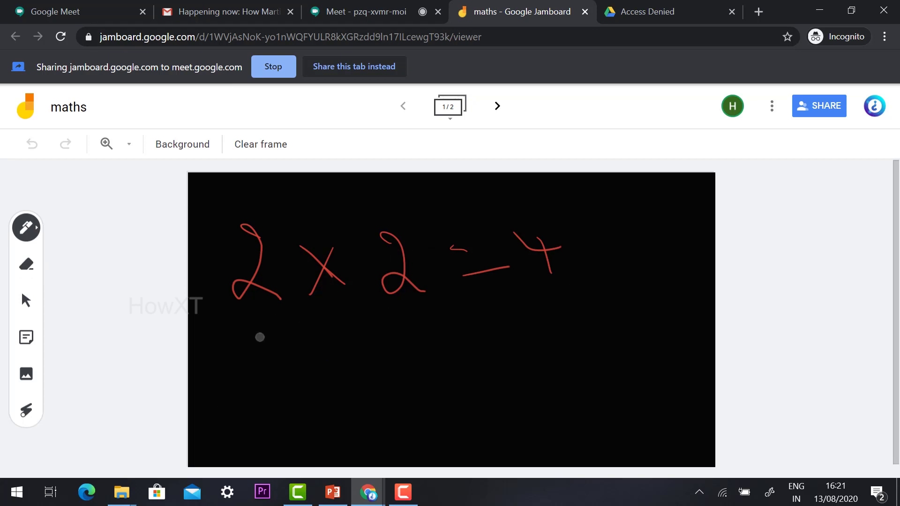
left_click_drag(295, 391, 268, 394)
left_click(28, 228)
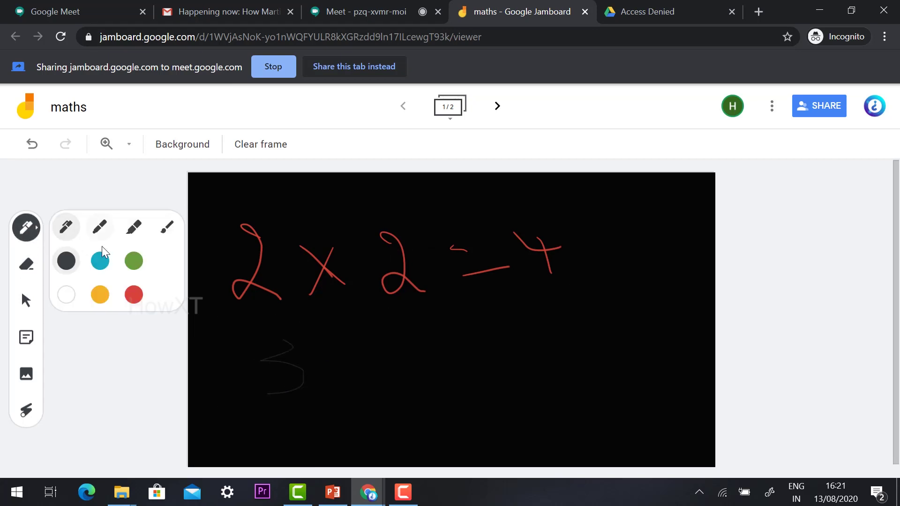
left_click(134, 294)
Handwrite '3 × 5 = 15' beneath '2 × 2 = 4' and confirm the signed-in account.
mouse_move(245, 339)
left_mouse_down()
mouse_move(286, 380)
mouse_move(231, 392)
left_mouse_up()
mouse_move(300, 391)
left_mouse_down()
mouse_move(321, 365)
mouse_move(344, 395)
left_mouse_up()
left_click_drag(375, 345, 372, 384)
left_click_drag(419, 345, 374, 346)
left_click_drag(478, 352, 551, 364)
mouse_move(575, 334)
left_mouse_down()
mouse_move(576, 361)
mouse_move(583, 326)
mouse_move(641, 300)
left_mouse_up()
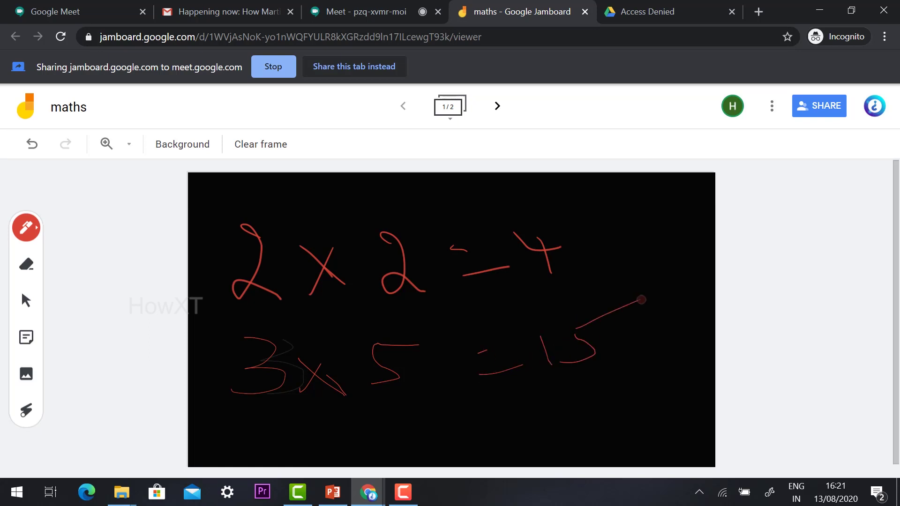
left_click(871, 108)
left_click(870, 109)
key("alt+Tab")
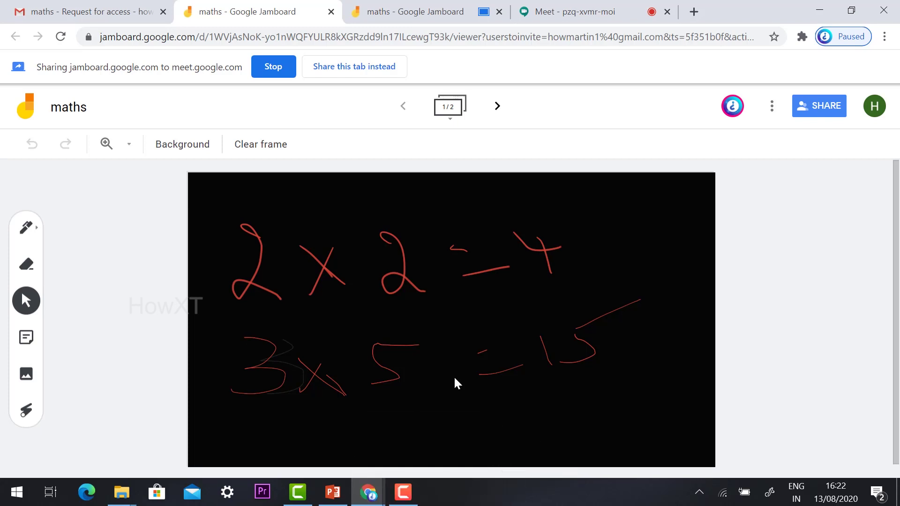
Download the maths jam as a PDF and open the resulting maths.pdf.
left_click(772, 107)
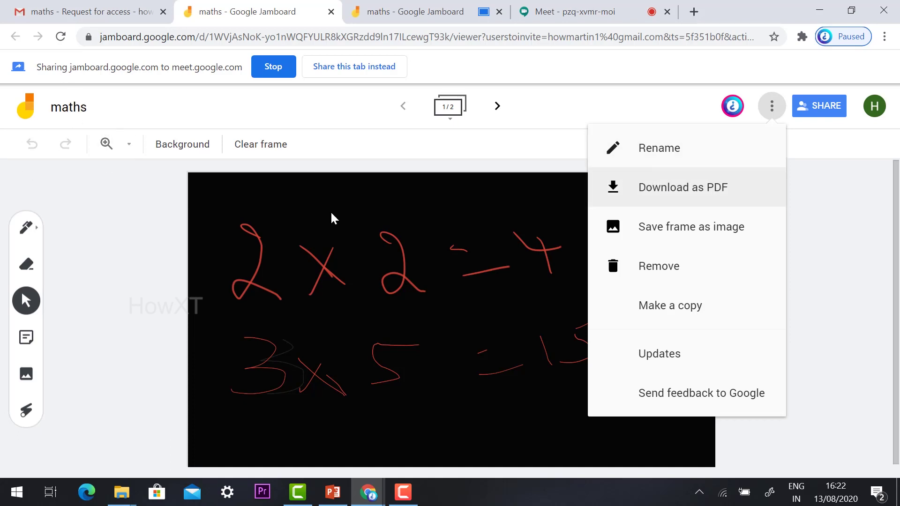
left_click(644, 188)
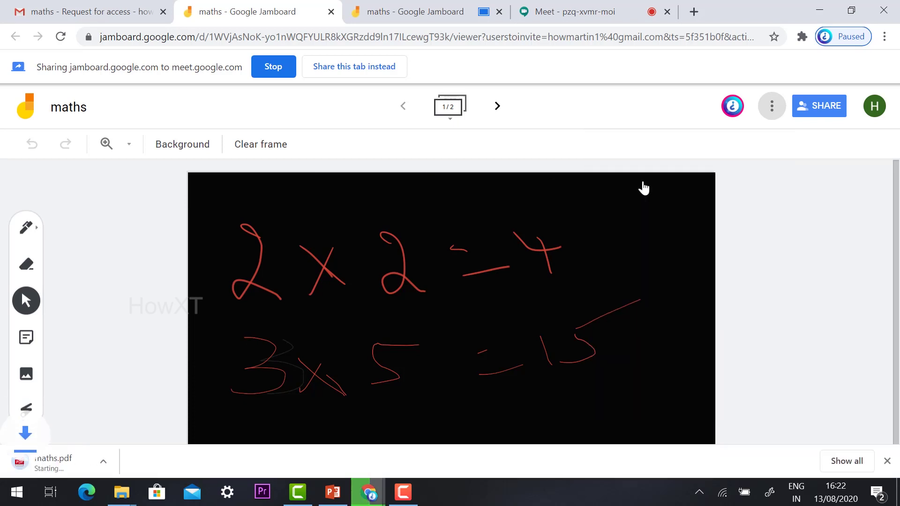
left_click(76, 468)
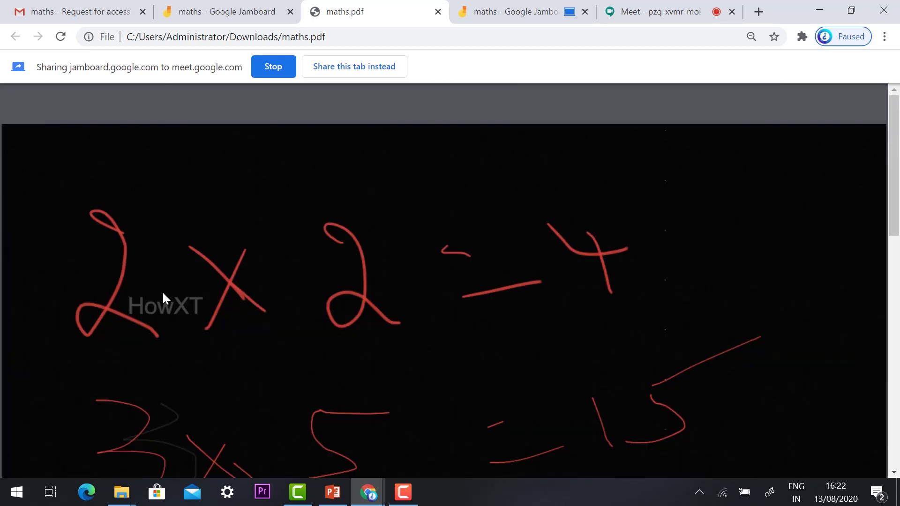
Return from Meet to the presented Jamboard tab showing the Accounts frame, dismissing the notification.
left_click(662, 5)
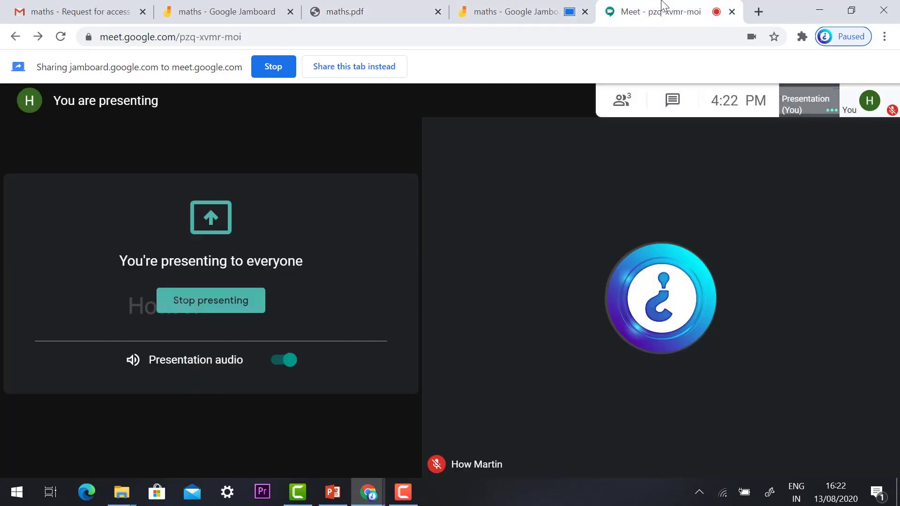
left_click(518, 8)
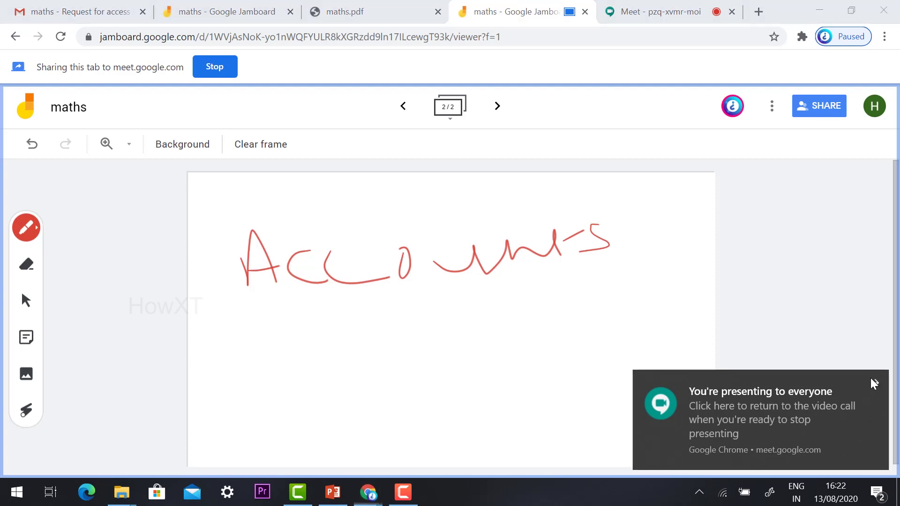
left_click(875, 383)
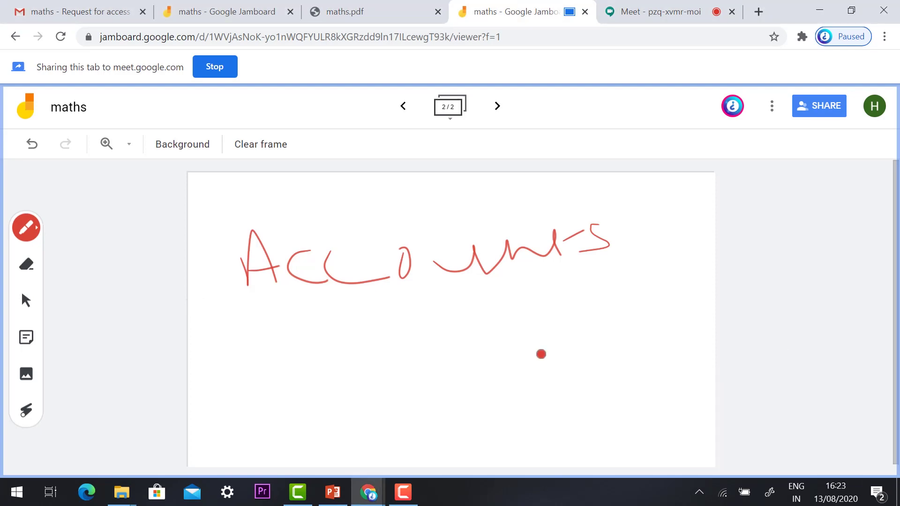